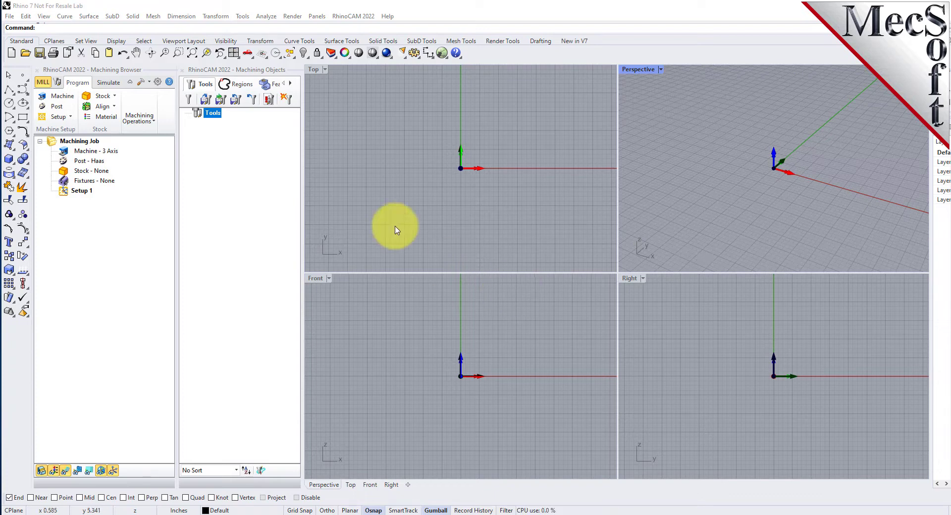
Step: Close the Machining Objects and Machining Browser panels and load the RhinoCAM 2022 MESH module
click(183, 71)
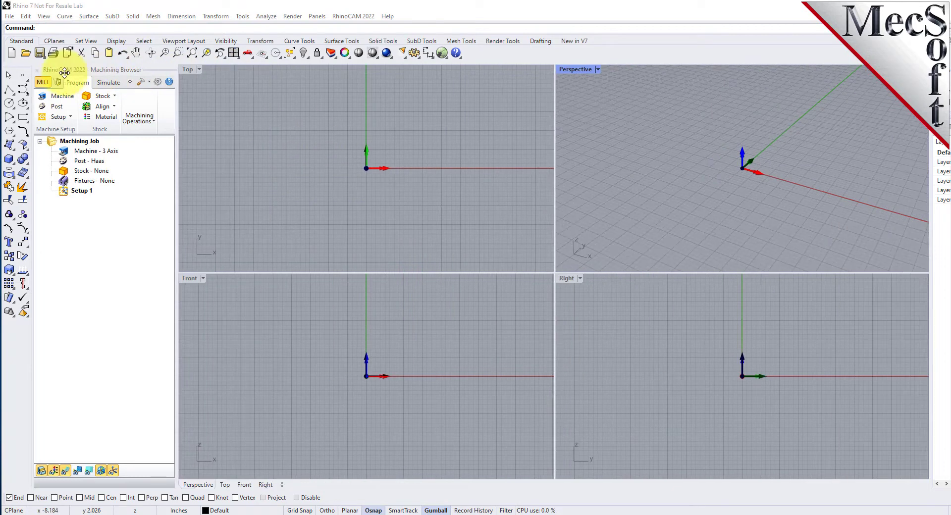
click(37, 70)
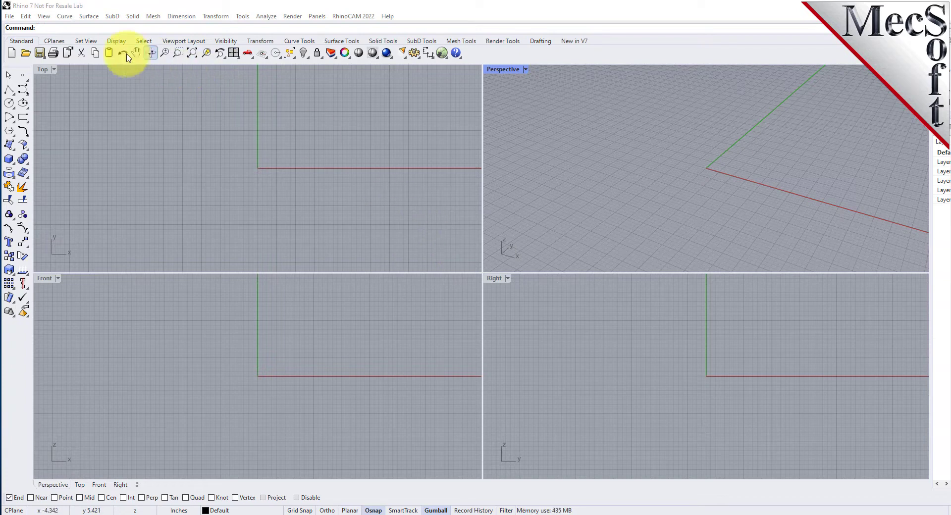
click(372, 18)
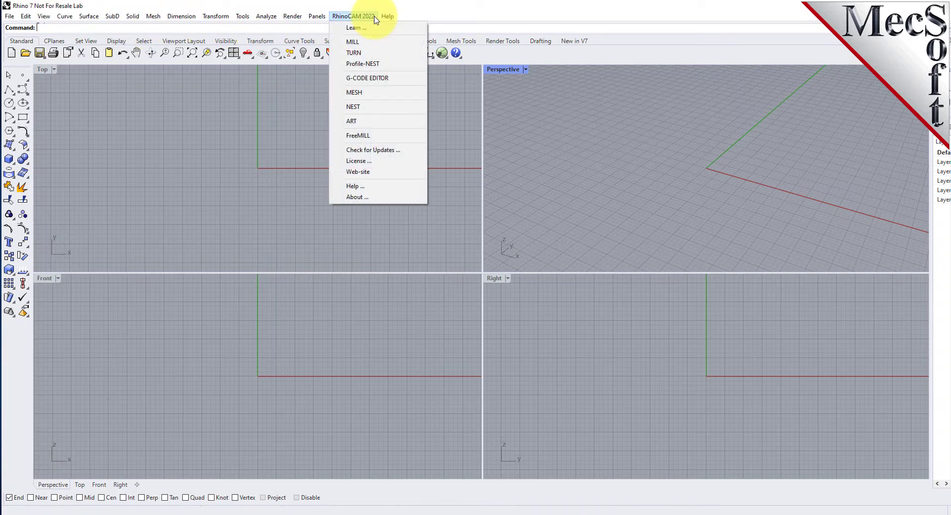
click(372, 92)
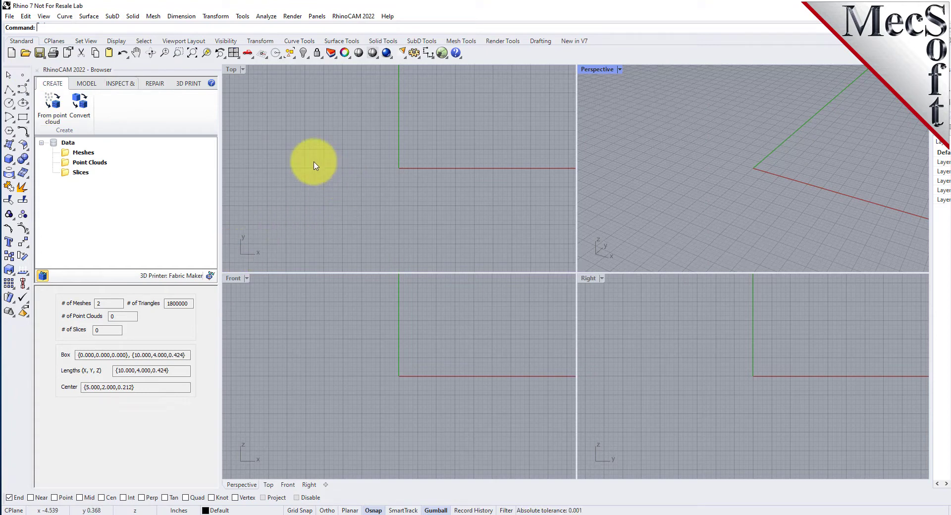
drag(132, 284, 125, 302)
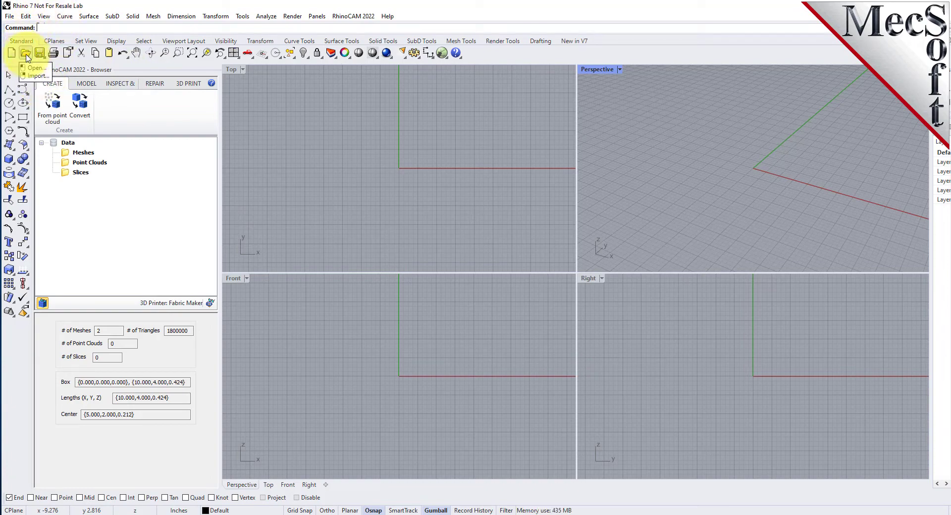
Step: Open RubberDuck.csv as a comma-delimited point cloud, with the file filter set to Supported Files (*.*)
click(27, 57)
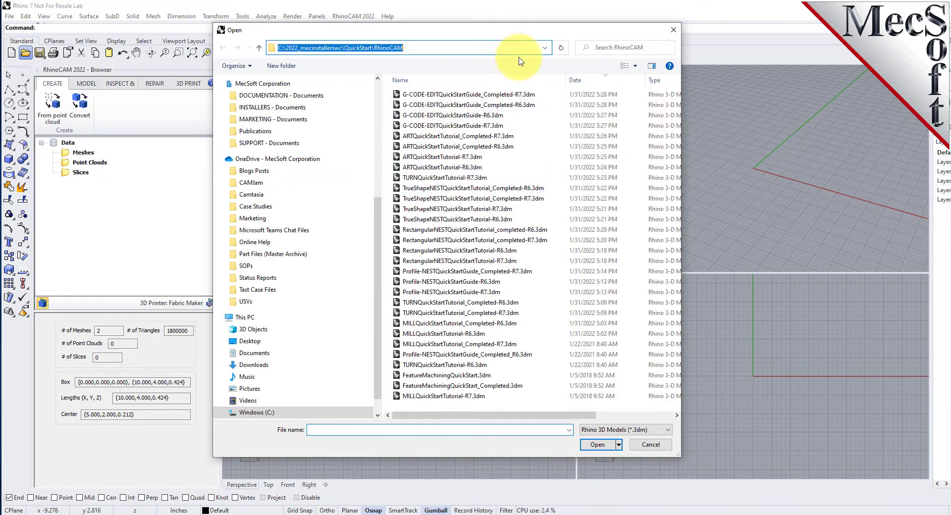
click(606, 429)
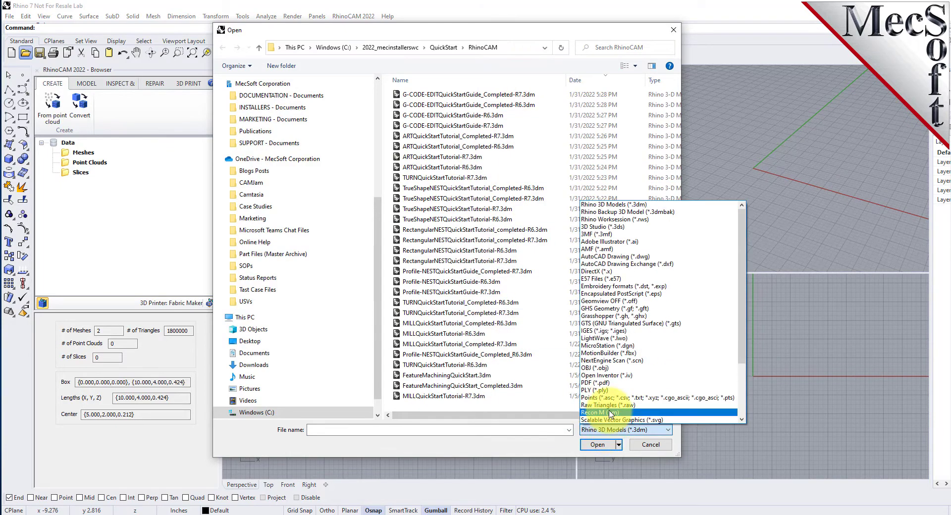
scroll(608, 421, down, 2)
click(610, 419)
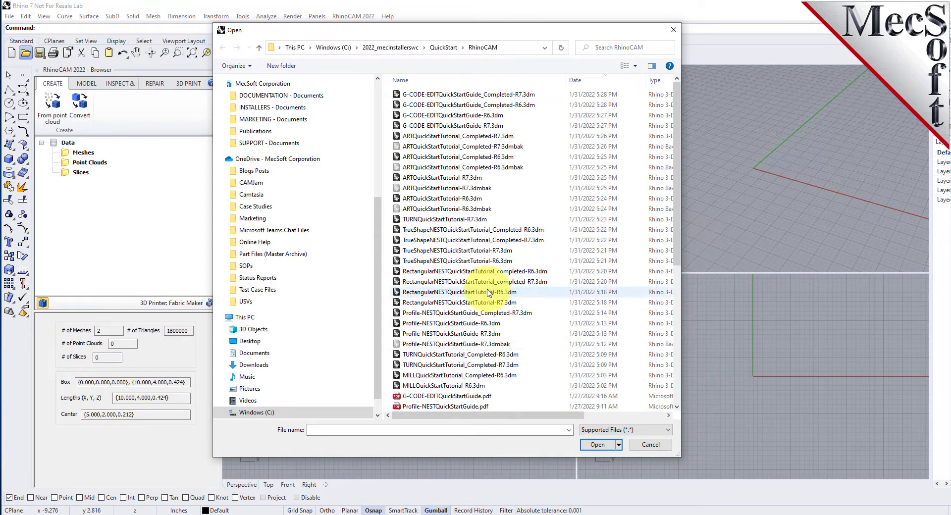
scroll(465, 253, down, 8)
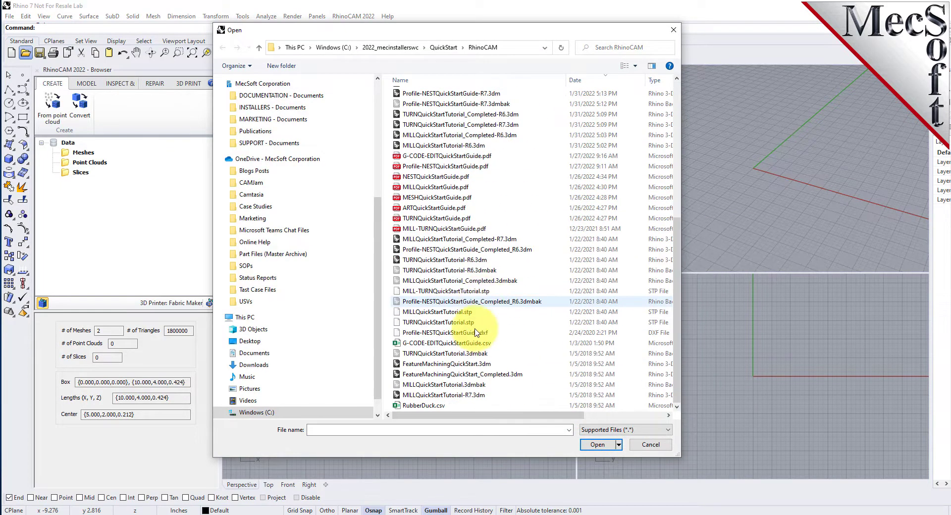
double_click(421, 406)
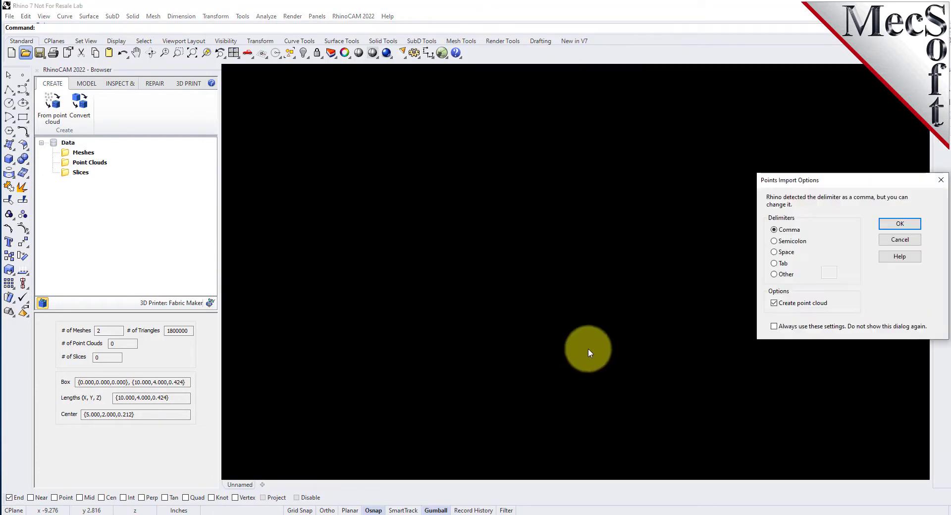
drag(838, 177, 537, 179)
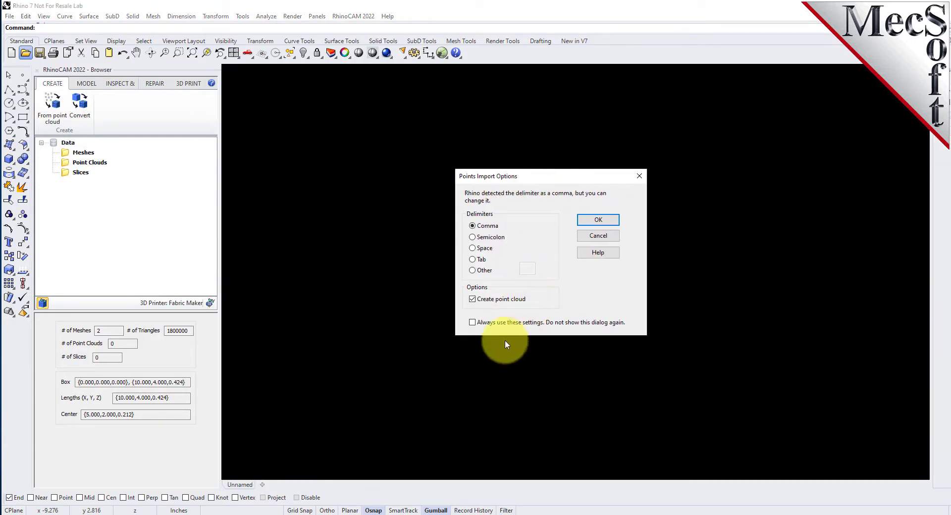
click(597, 220)
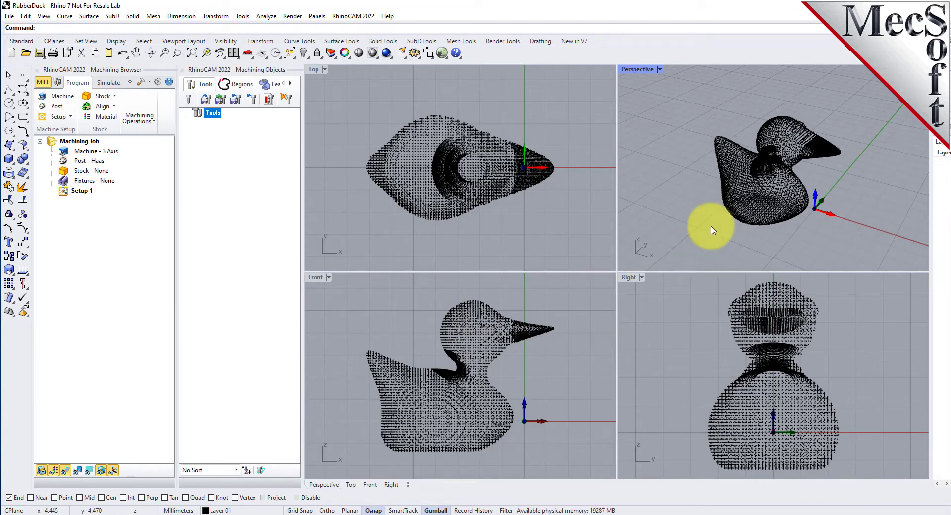
Step: Load the MESH module again and create a mesh from Point Cloud 0 with the default mesh creation options
click(348, 16)
click(354, 92)
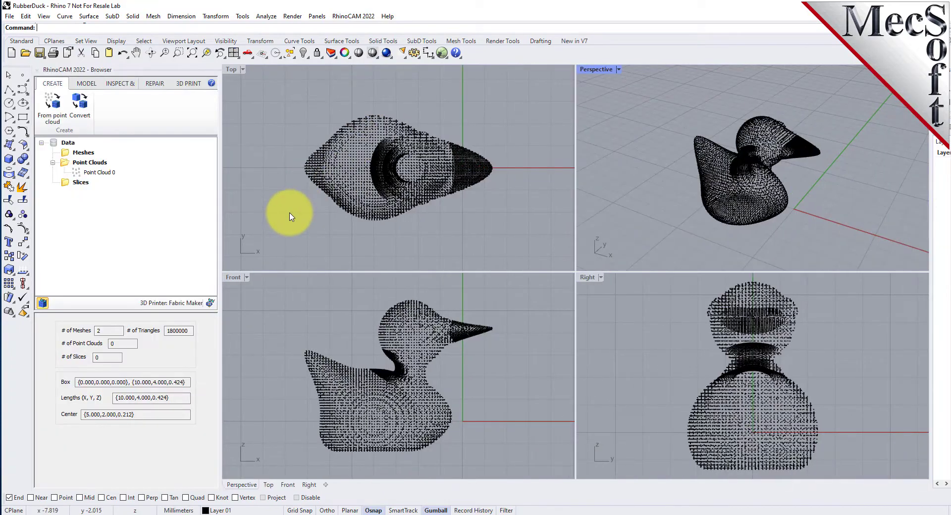
click(101, 173)
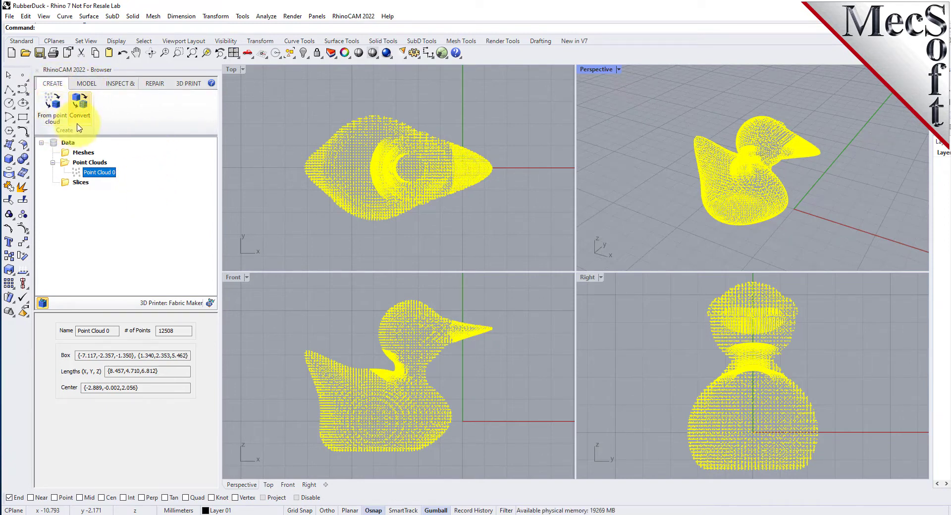
click(55, 107)
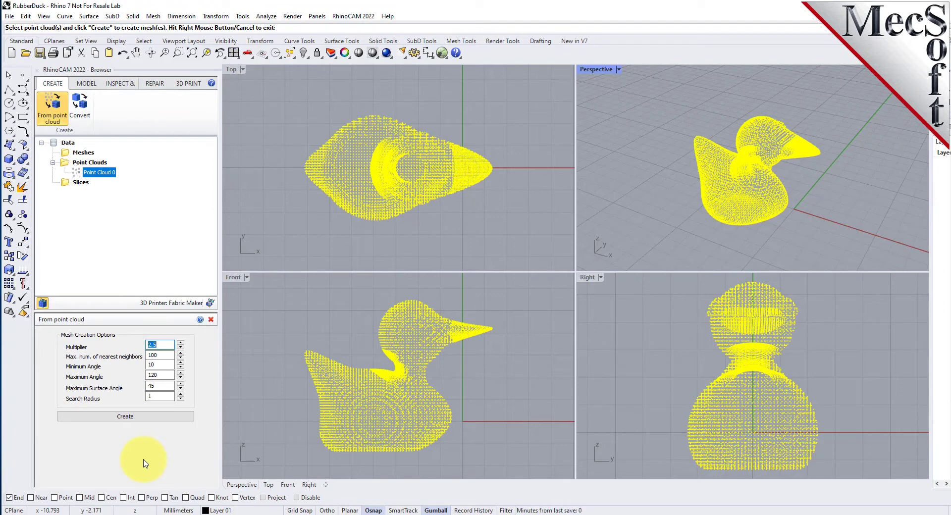
click(138, 420)
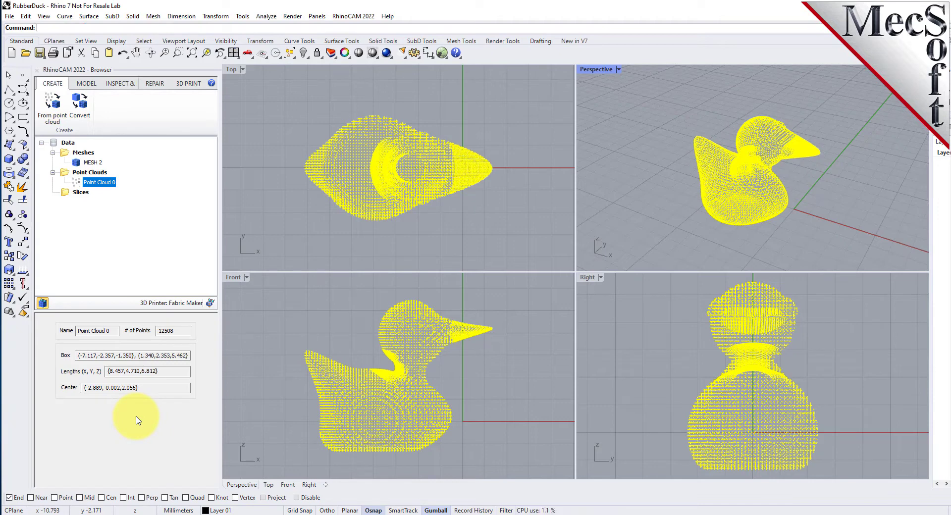
Step: Turn on the 3D printer platform display and hide Point Cloud 0, leaving only the new mesh selected
click(211, 303)
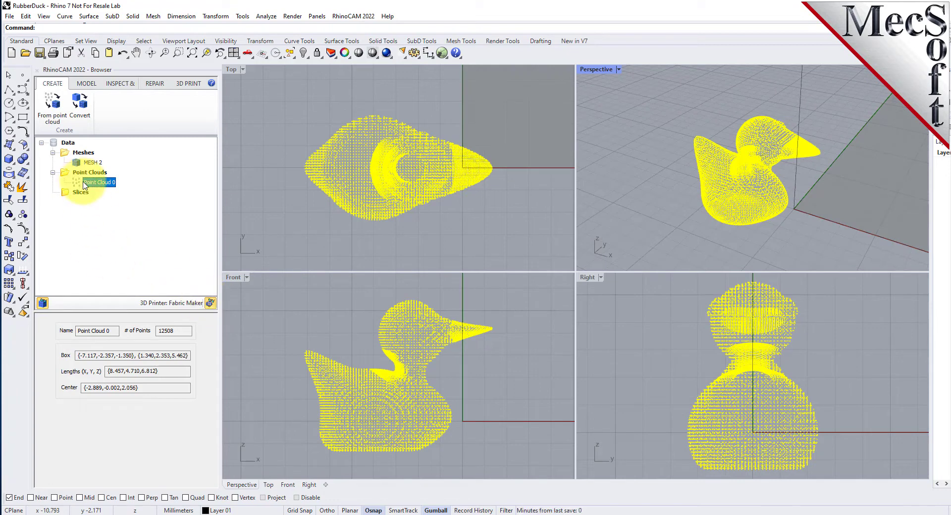
click(43, 303)
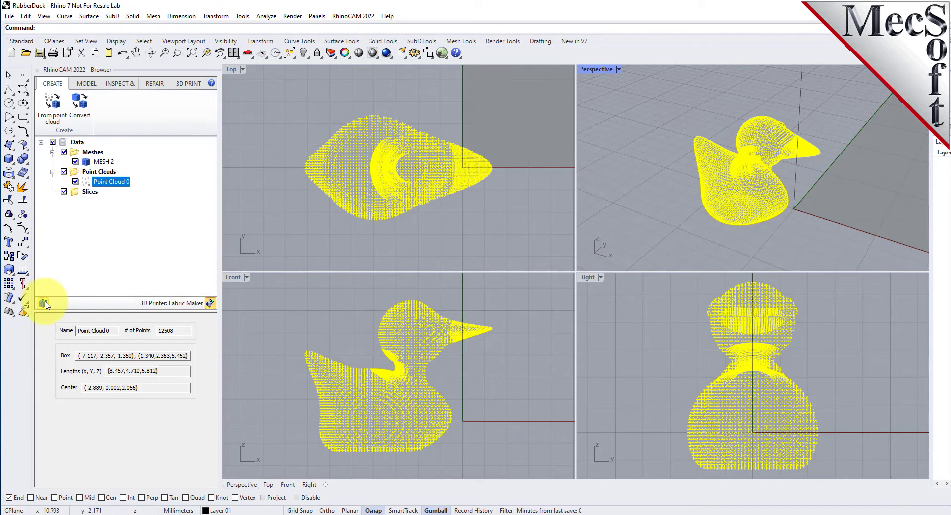
click(75, 181)
click(86, 164)
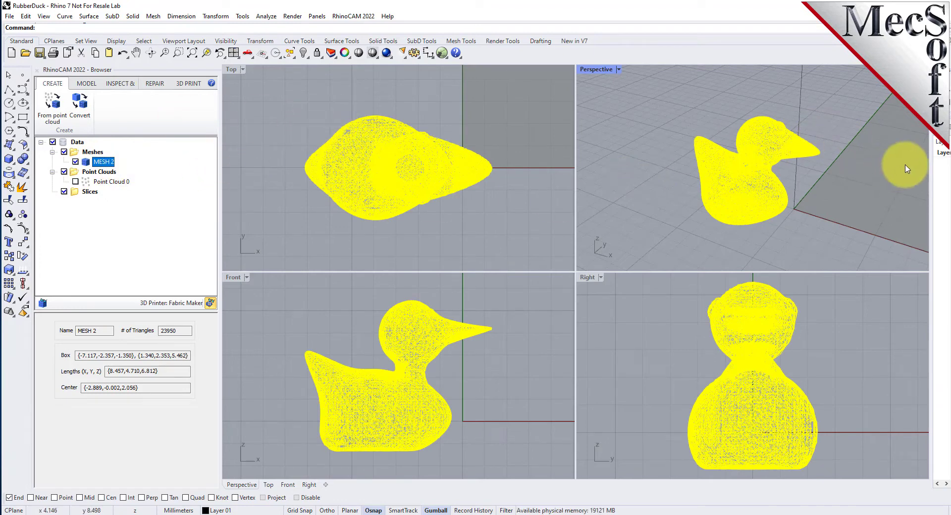
Step: Try the Mesh Wires display setting on the duck mesh, switch it back off and deselect the mesh
click(936, 157)
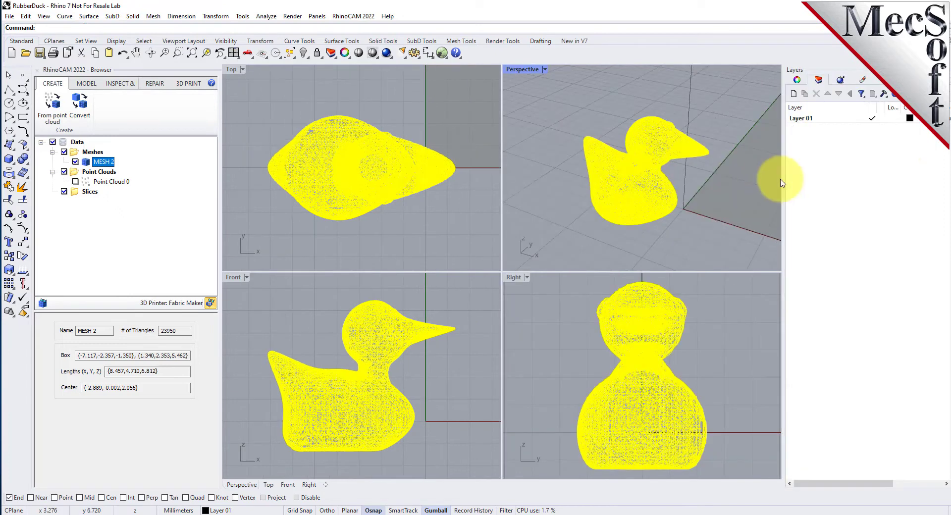
click(936, 198)
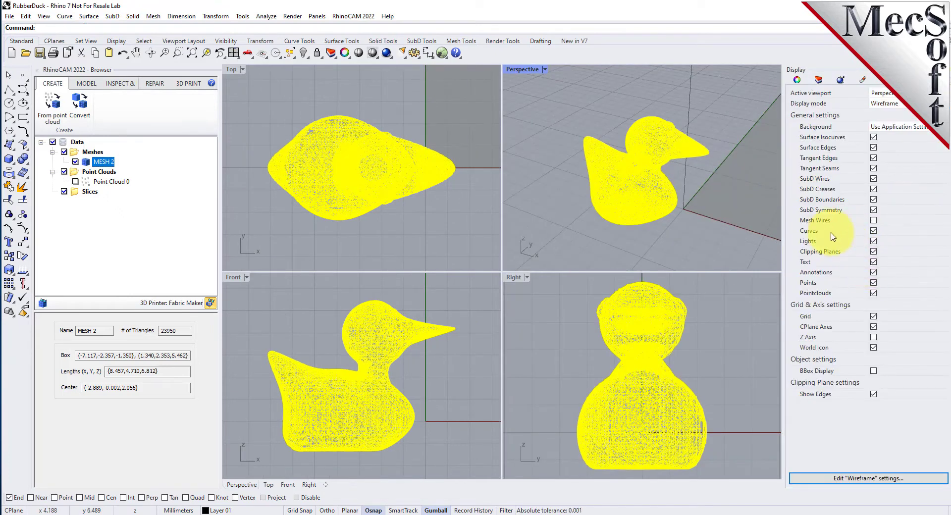
click(874, 221)
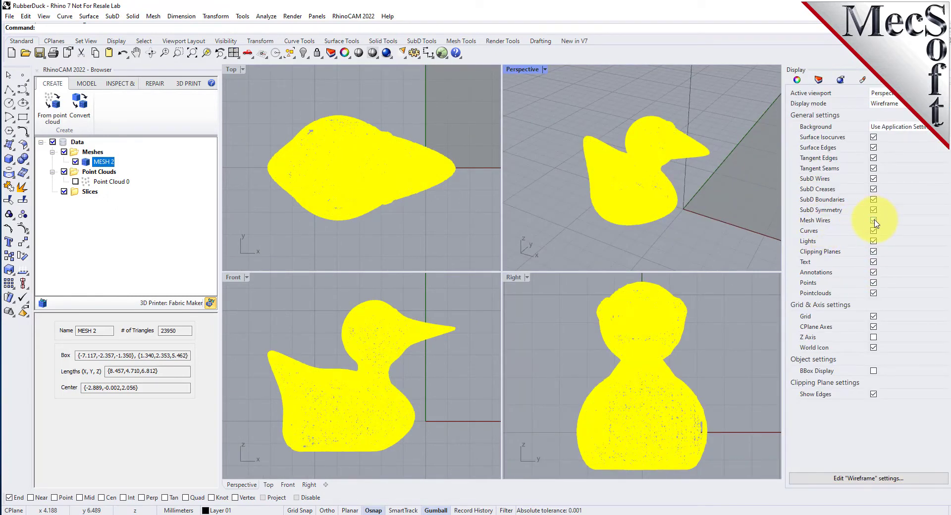
click(873, 220)
click(570, 203)
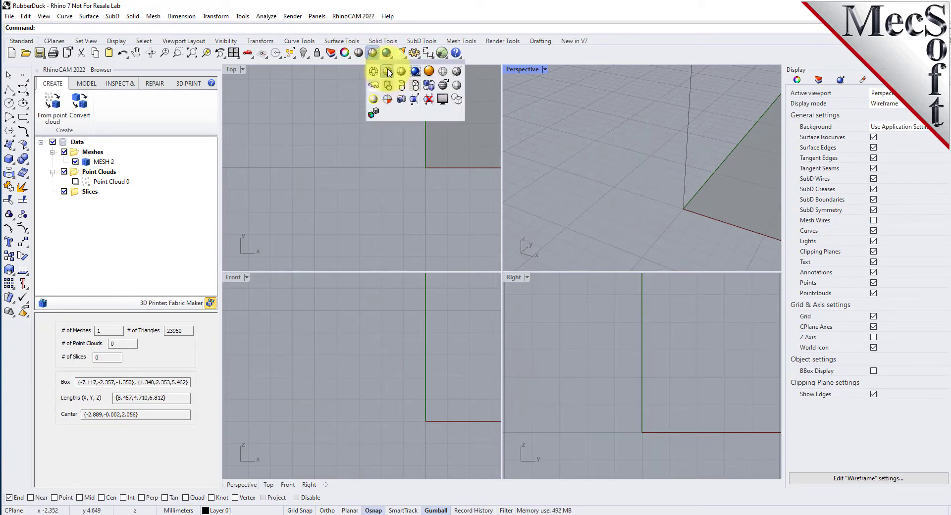
Step: Set the Perspective viewport to Shaded, maximize it and inspect the duck mesh's surface from several sides
click(373, 54)
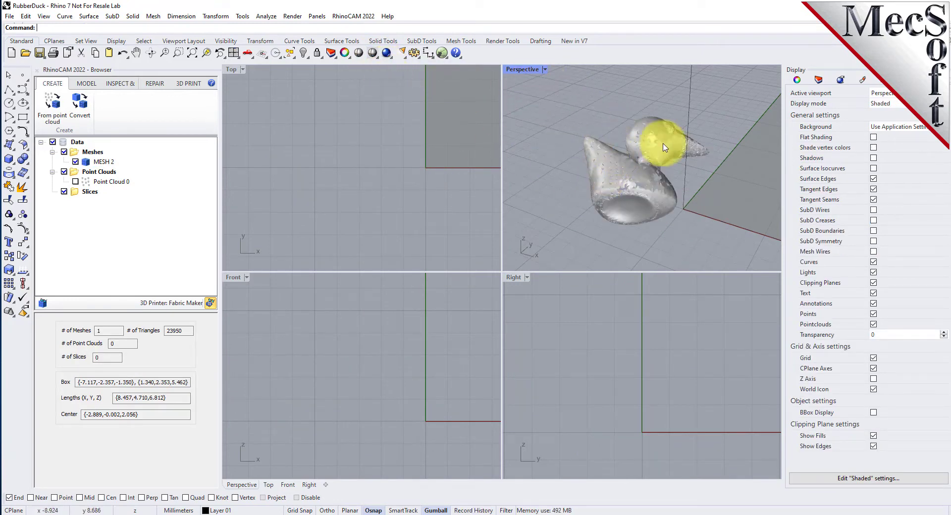
double_click(526, 74)
right_drag(462, 250, 351, 227)
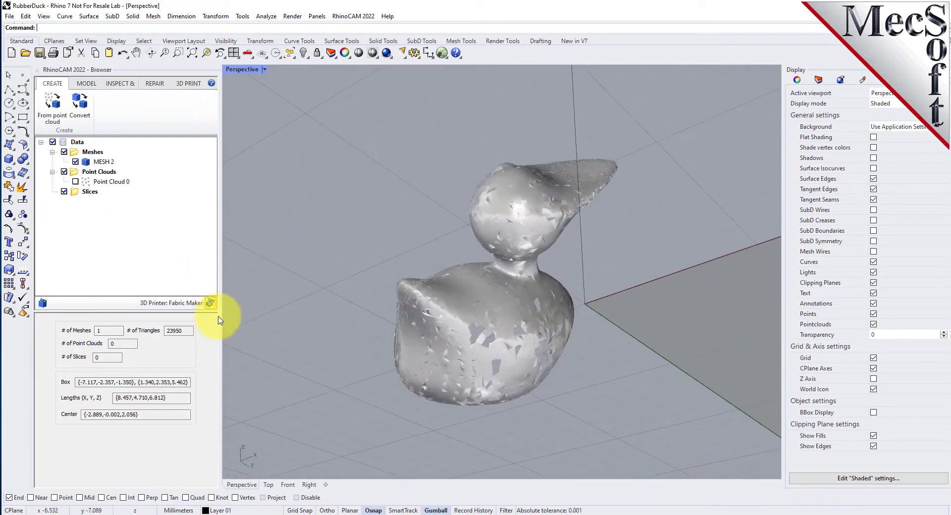
right_drag(505, 250, 514, 301)
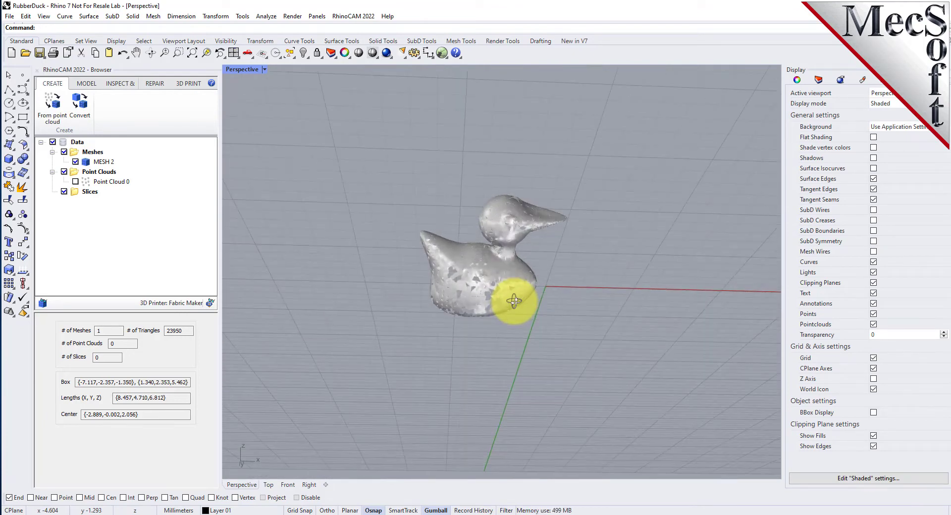
Step: Maximize the Top viewport, change it to a Perspective view and show the duck mesh in Shaded mode
click(233, 52)
double_click(240, 72)
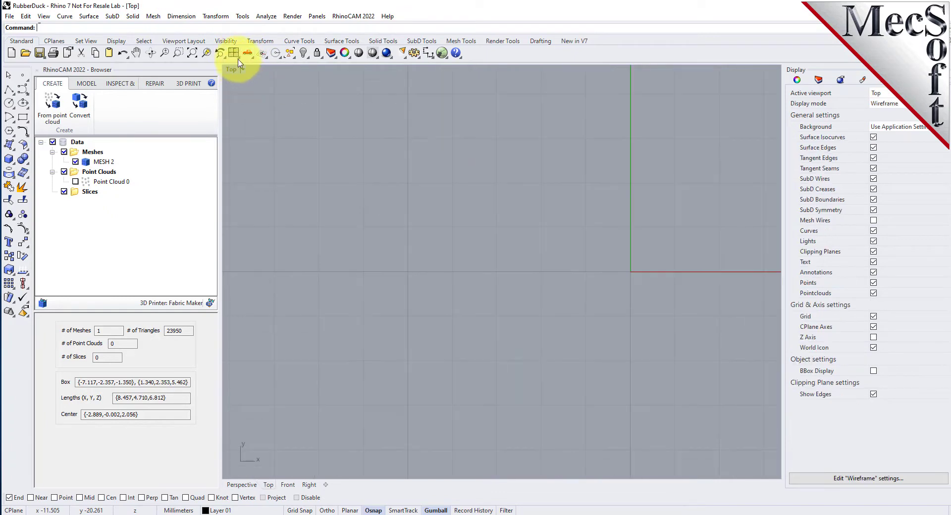
click(251, 57)
click(263, 102)
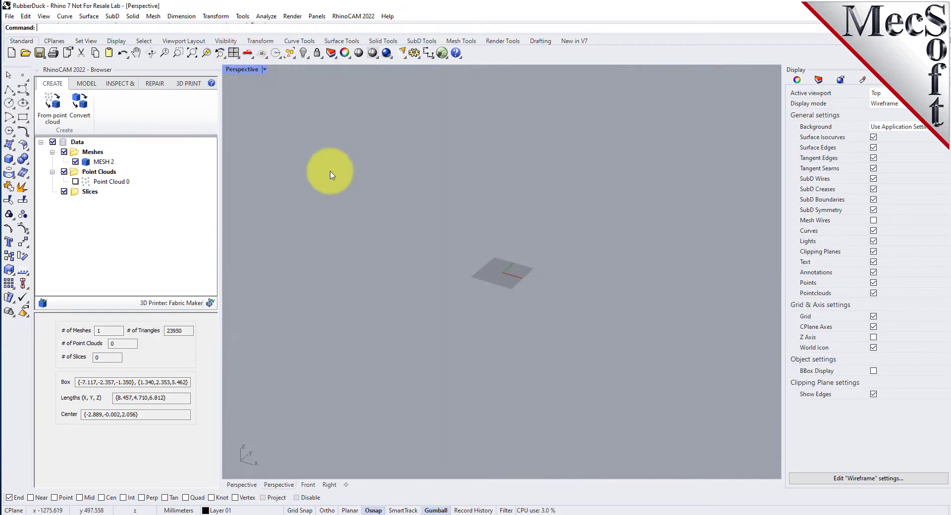
click(193, 53)
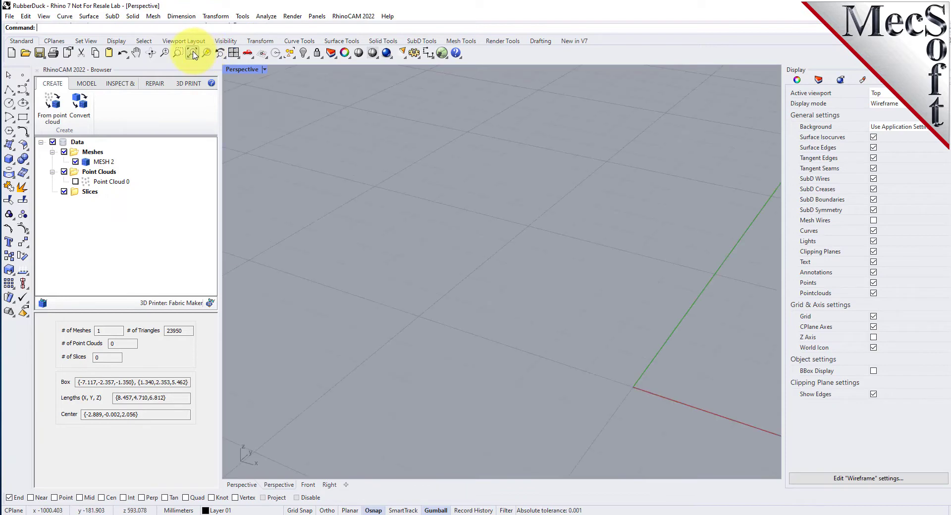
scroll(432, 242, down, 5)
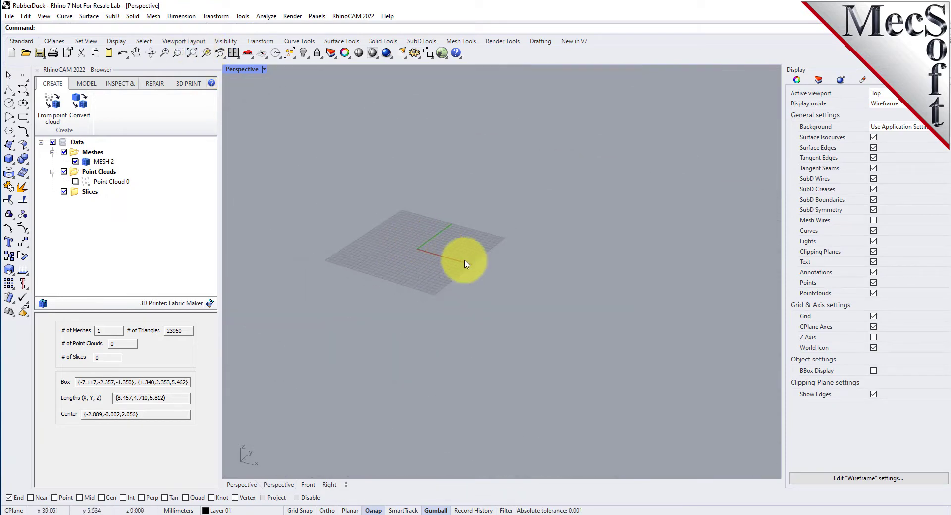
click(372, 53)
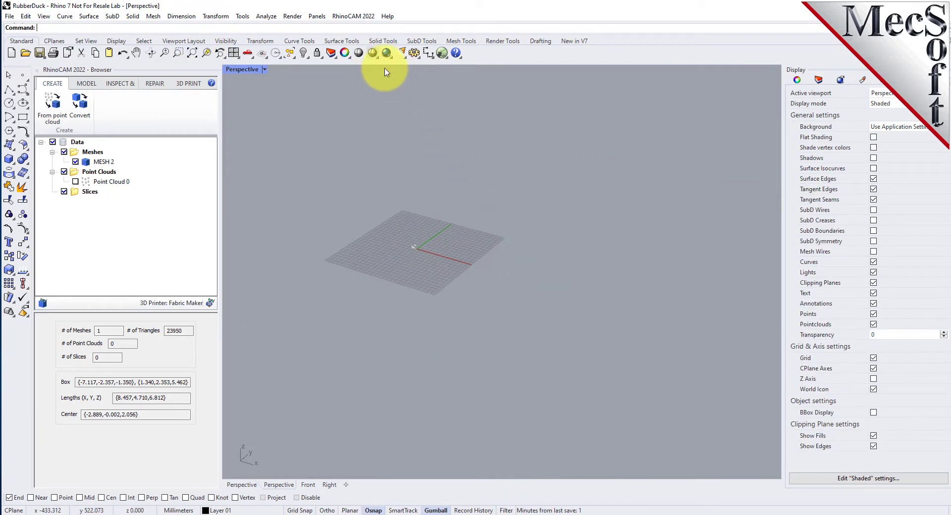
click(379, 57)
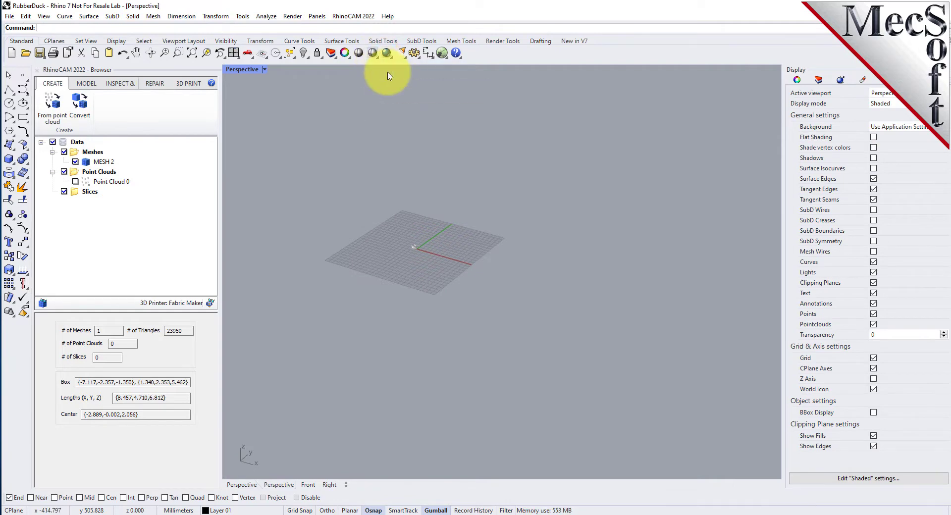
scroll(403, 233, up, 5)
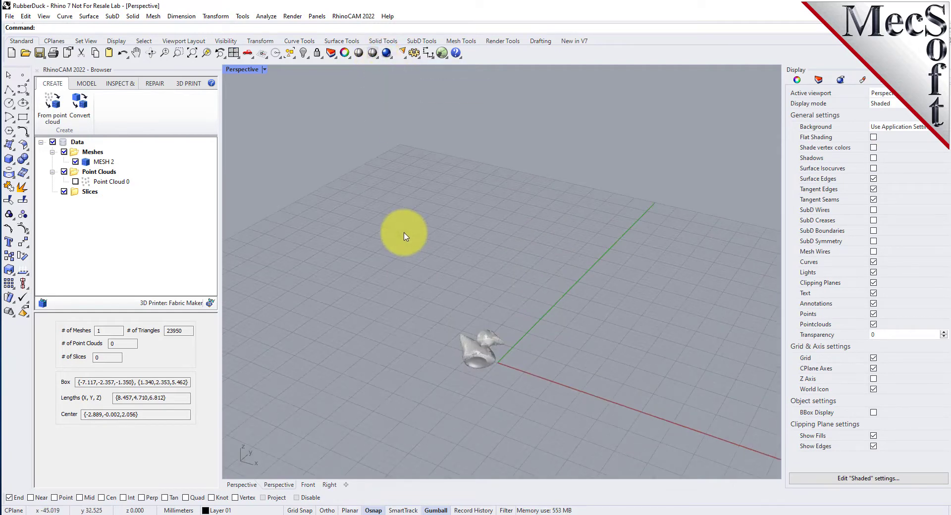
Step: Run all the Diagnose checks on the duck mesh with the default thresholds, examine the marked defects and close the diagnosis
click(155, 83)
click(126, 106)
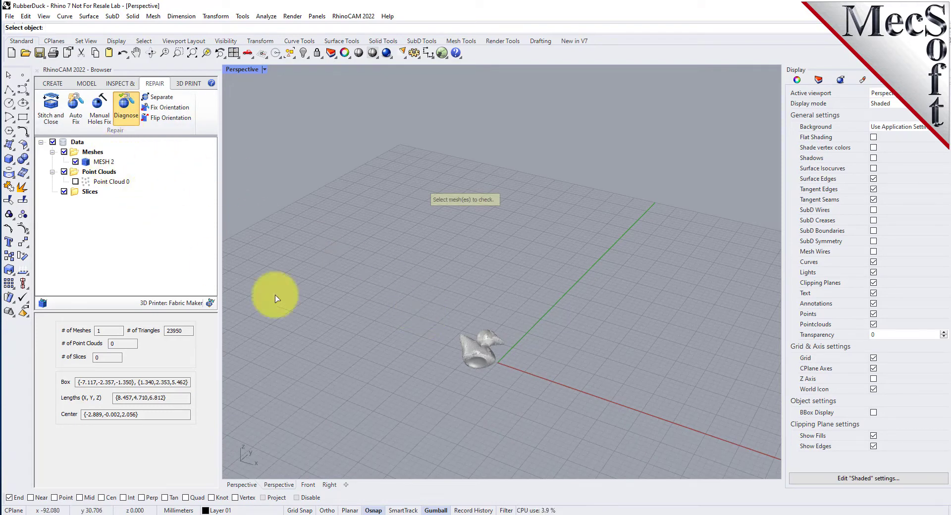
click(473, 347)
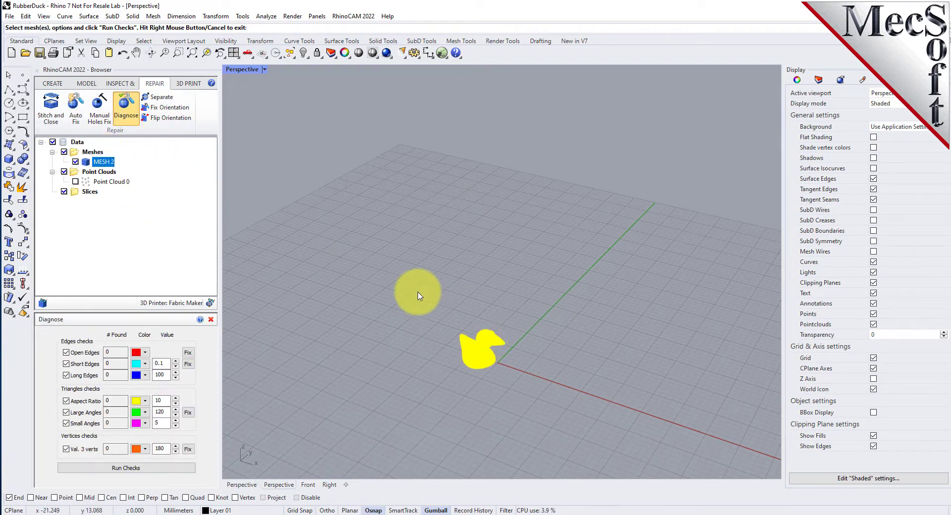
scroll(470, 368, up, 5)
scroll(452, 367, up, 2)
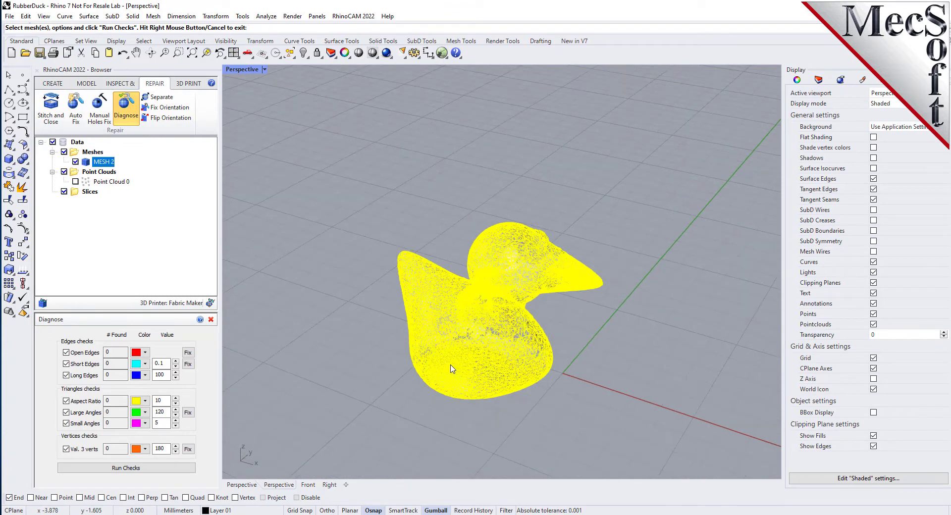
click(141, 468)
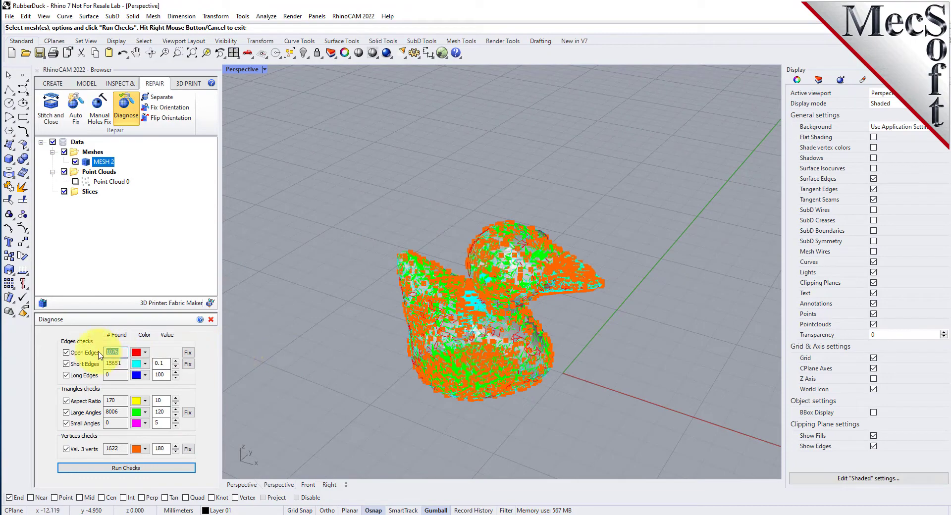
right_drag(452, 174, 484, 255)
scroll(484, 255, up, 2)
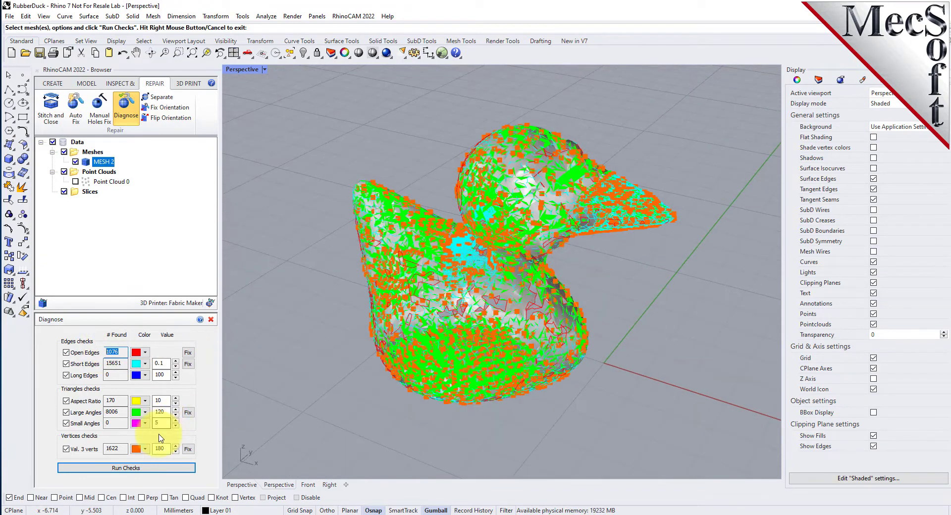
click(211, 320)
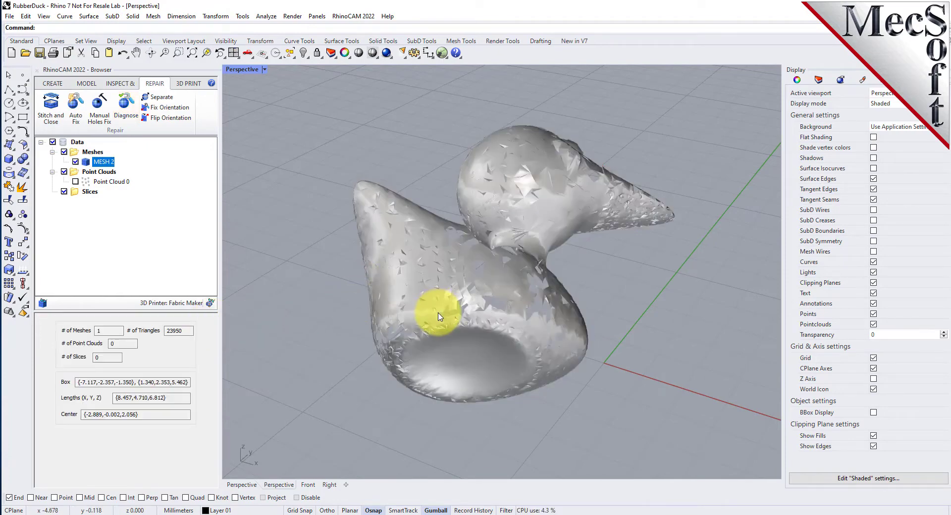
Step: Turn on the Mesh Wires display to examine the duck's triangulation from the other side, and switch it back off
right_drag(463, 311, 282, 277)
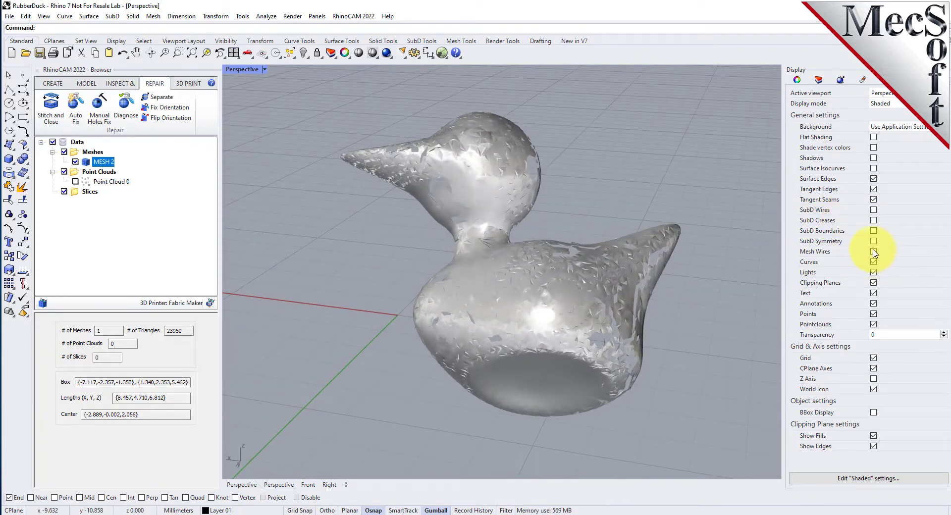
click(873, 252)
mouse_move(583, 233)
right_down()
mouse_move(564, 277)
mouse_move(501, 284)
mouse_move(364, 257)
mouse_move(356, 234)
mouse_move(448, 227)
mouse_move(569, 244)
mouse_move(577, 230)
mouse_move(582, 239)
right_up()
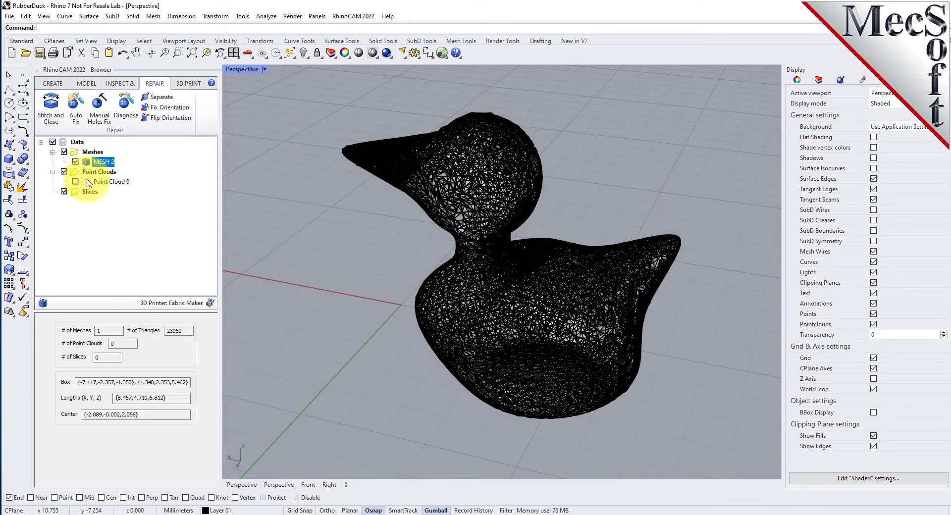
right_drag(554, 240, 600, 233)
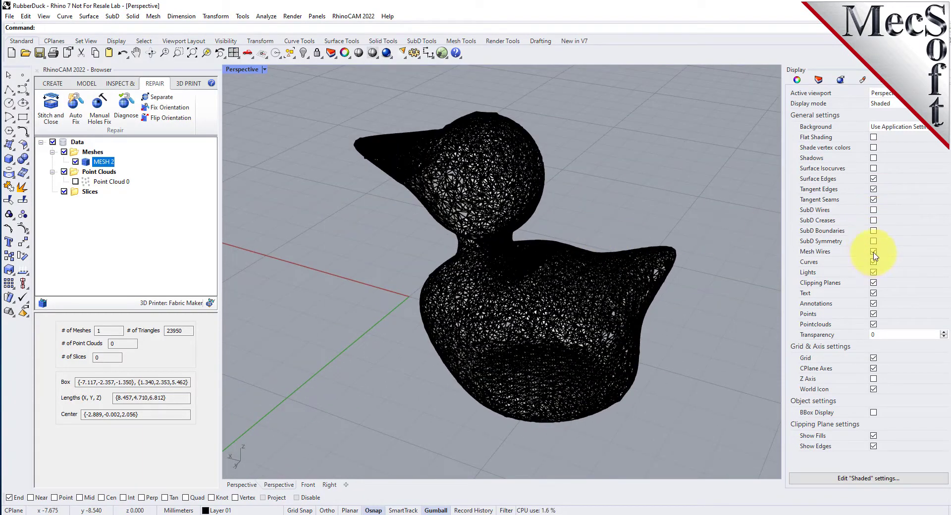
click(873, 253)
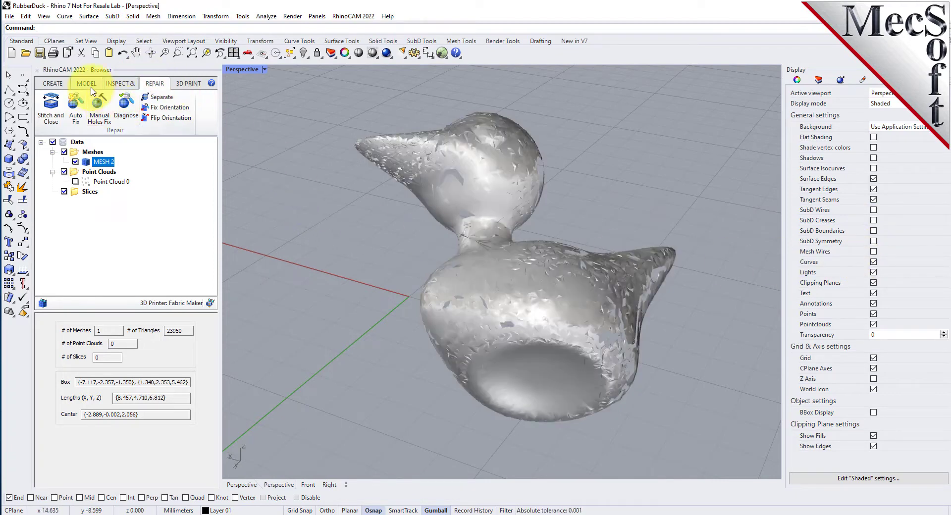
Step: Repair the duck mesh with Auto Fix
click(76, 113)
click(488, 250)
key(Return)
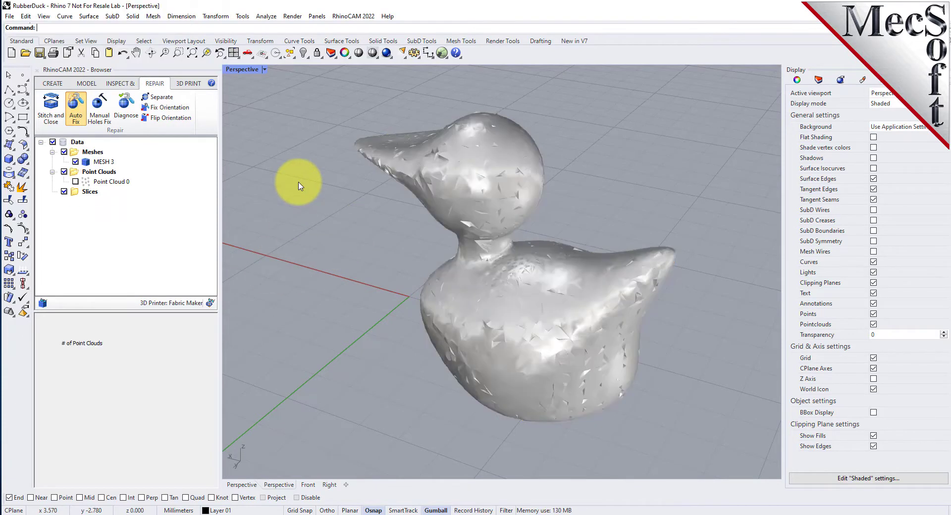
Step: Run the Diagnose checks again on the auto-fixed duck mesh, review the defect counts and exit the diagnosis
mouse_move(530, 282)
right_down()
mouse_move(436, 292)
mouse_move(251, 280)
mouse_move(257, 161)
mouse_move(254, 301)
mouse_move(409, 314)
mouse_move(552, 435)
mouse_move(549, 289)
mouse_move(667, 245)
mouse_move(578, 259)
mouse_move(282, 266)
mouse_move(529, 293)
right_up()
click(125, 105)
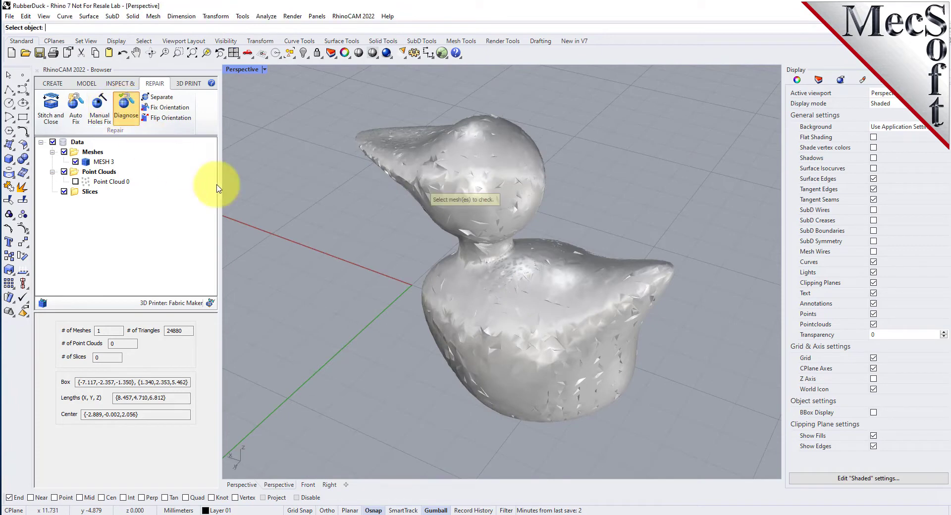
click(447, 185)
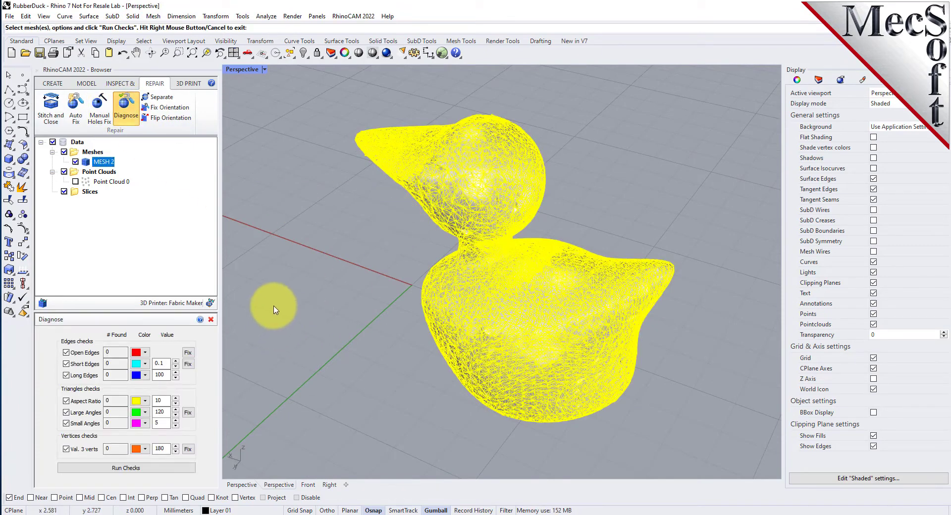
click(126, 467)
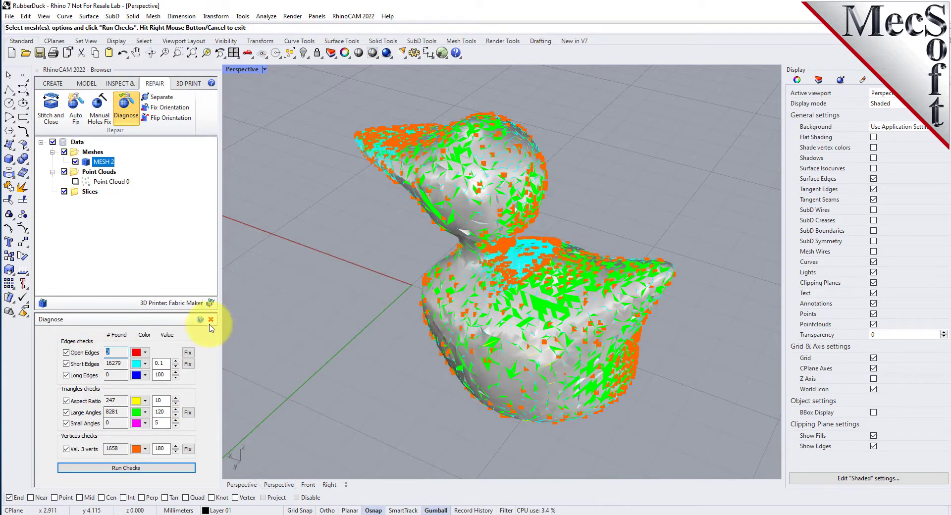
right_click(228, 292)
Step: Re-mesh the duck uniformly with an edge length of 0.1 and 5 iterations, keeping sharp edges
right_drag(563, 299, 503, 292)
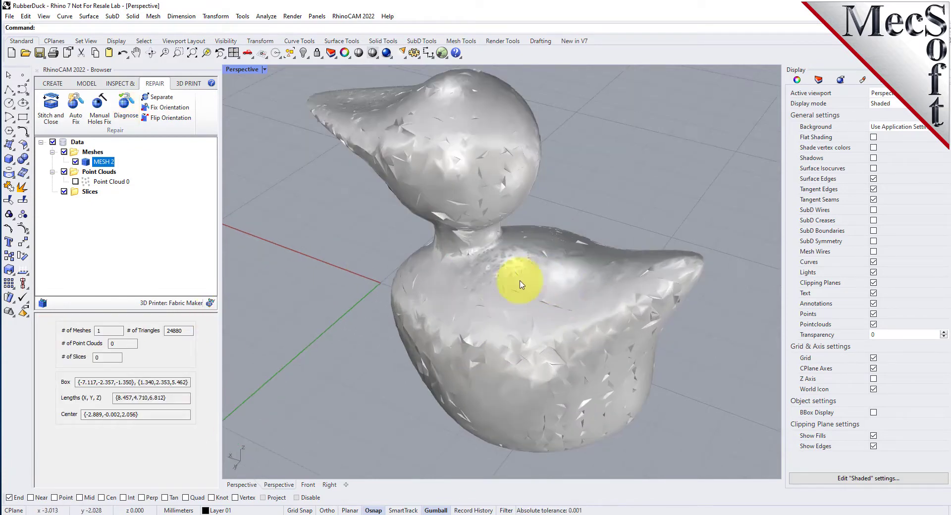
right_drag(477, 340, 547, 287)
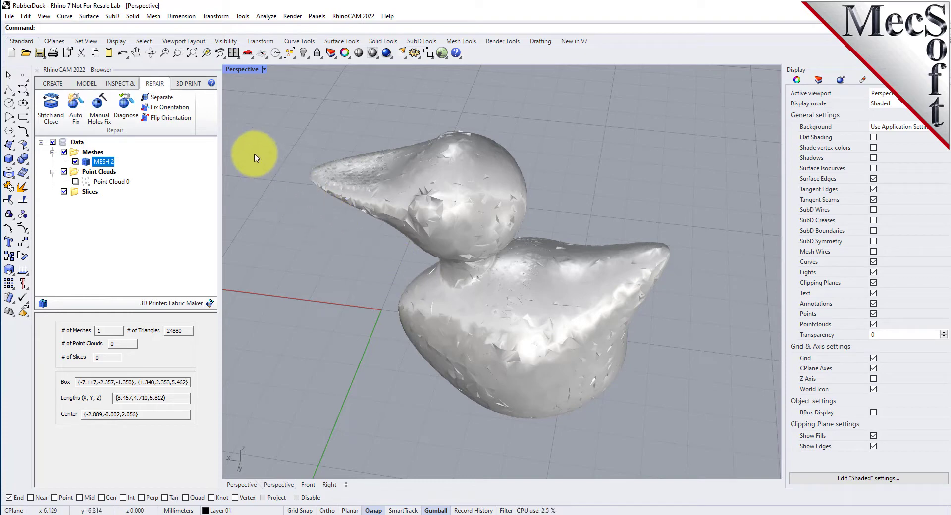
click(129, 87)
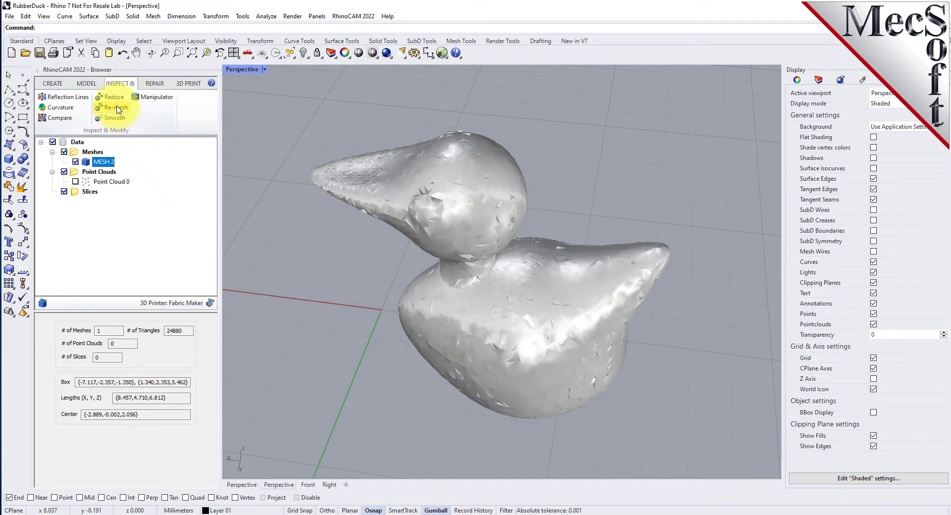
click(116, 108)
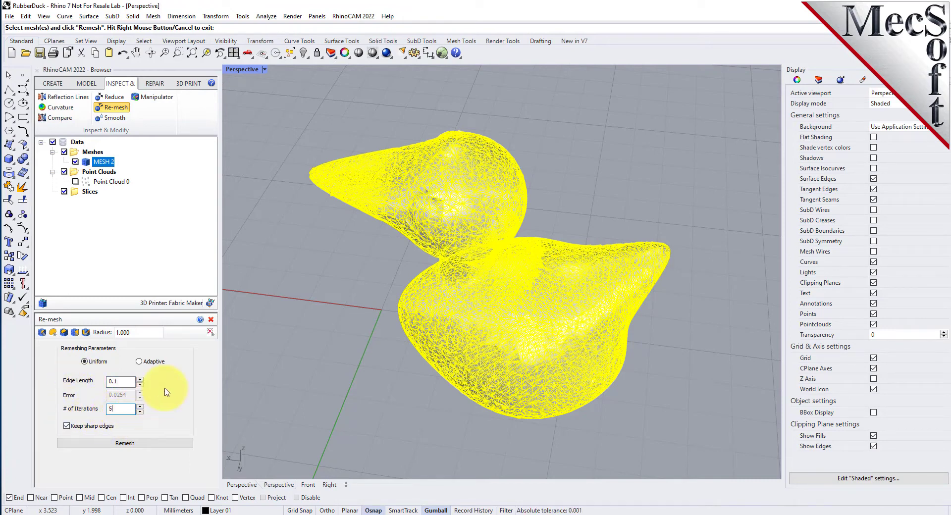
click(127, 446)
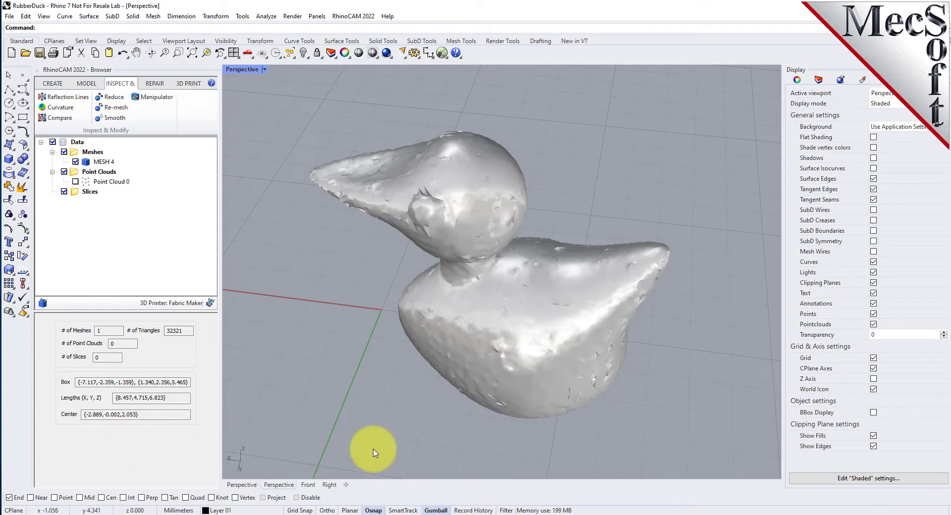
Step: Turn on the Mesh Wires display and inspect the re-meshed duck's triangles up close and from several sides
mouse_move(623, 305)
right_down()
mouse_move(577, 367)
mouse_move(578, 307)
mouse_move(614, 301)
right_up()
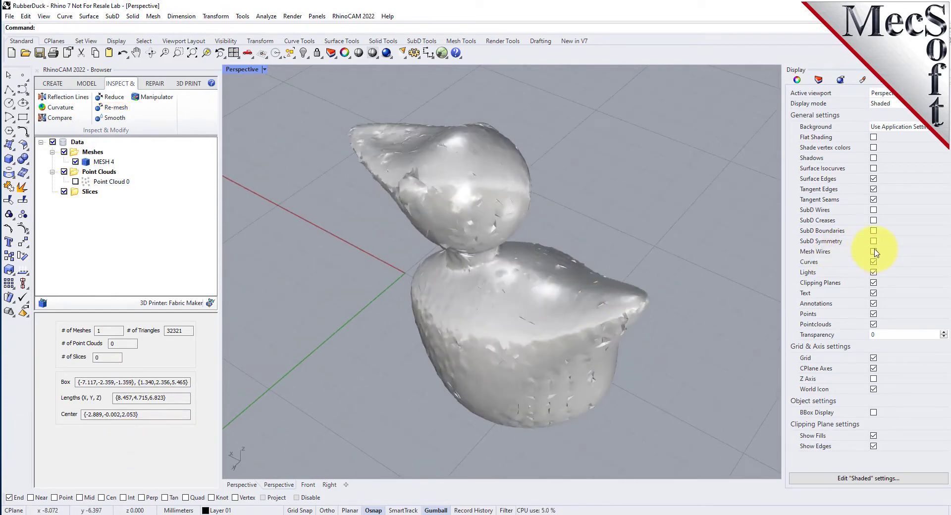
click(873, 252)
scroll(564, 257, up, 5)
scroll(556, 303, down, 3)
right_drag(557, 303, 639, 323)
scroll(639, 323, down, 6)
right_drag(644, 288, 489, 302)
scroll(493, 297, up, 2)
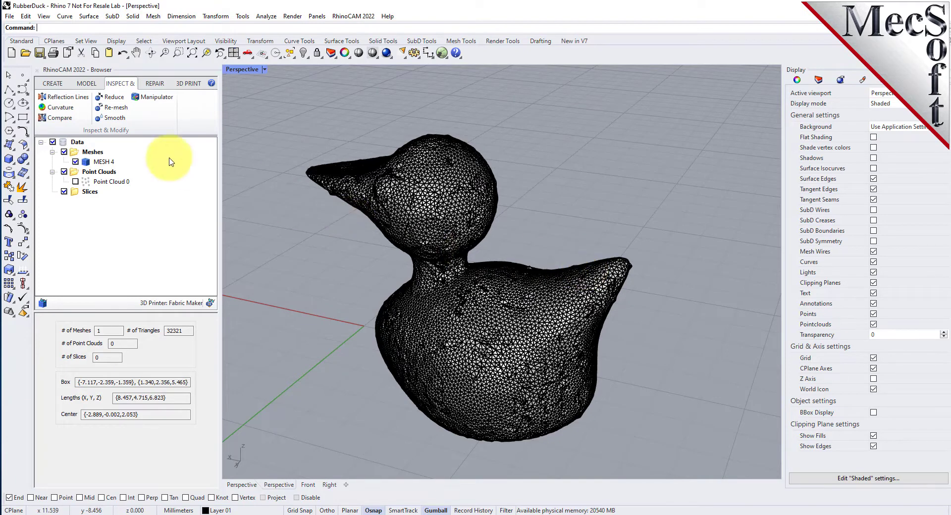
Step: Smooth the re-meshed duck with vertices shifting in both directions and no distance, normal deviation or sharp edge constraints
click(435, 220)
key(Return)
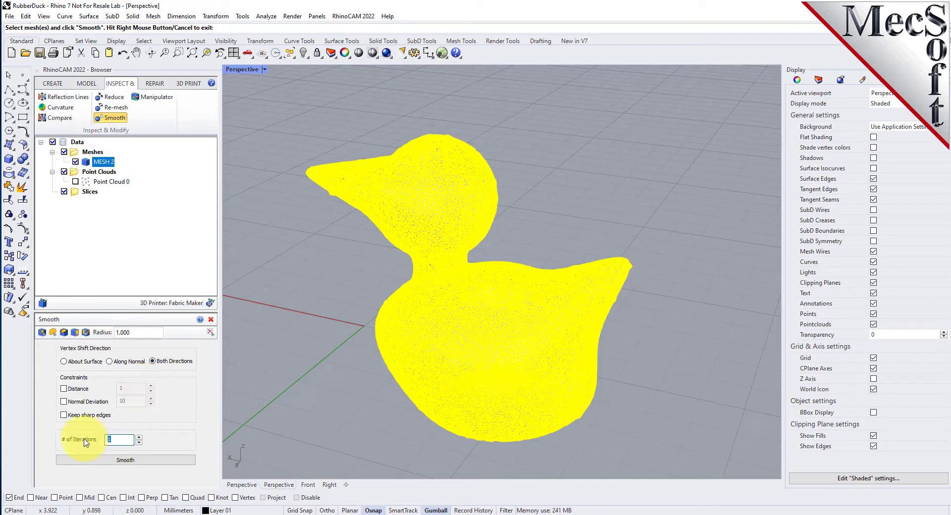
click(125, 461)
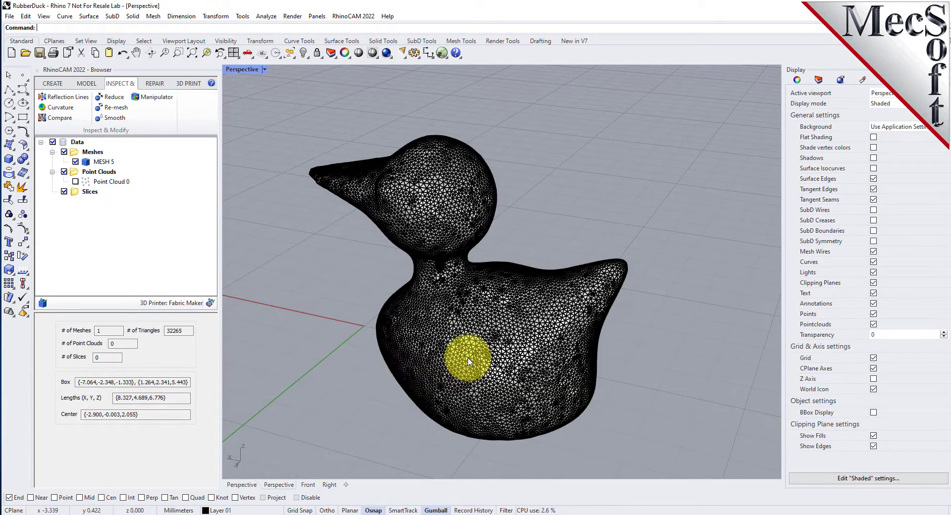
Step: Examine the smoothed duck mesh's triangles on the body, tail and neck from both sides
scroll(480, 350, up, 2)
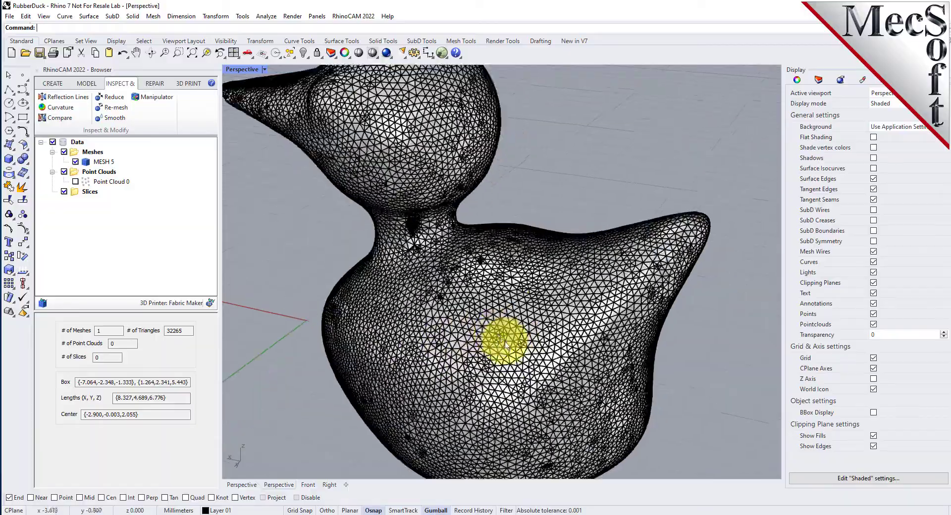
right_drag(505, 344, 334, 302)
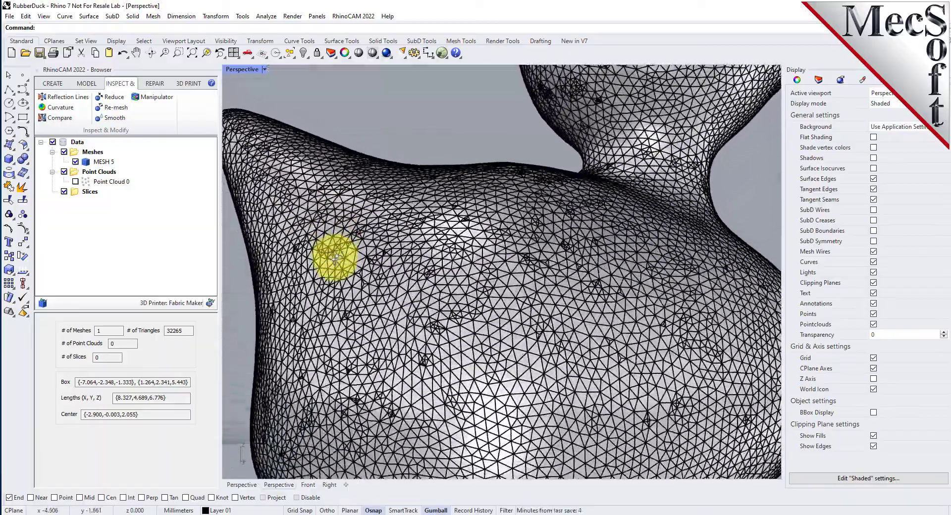
right_drag(336, 253, 603, 307)
scroll(603, 307, down, 5)
right_drag(416, 291, 466, 306)
scroll(396, 404, down, 2)
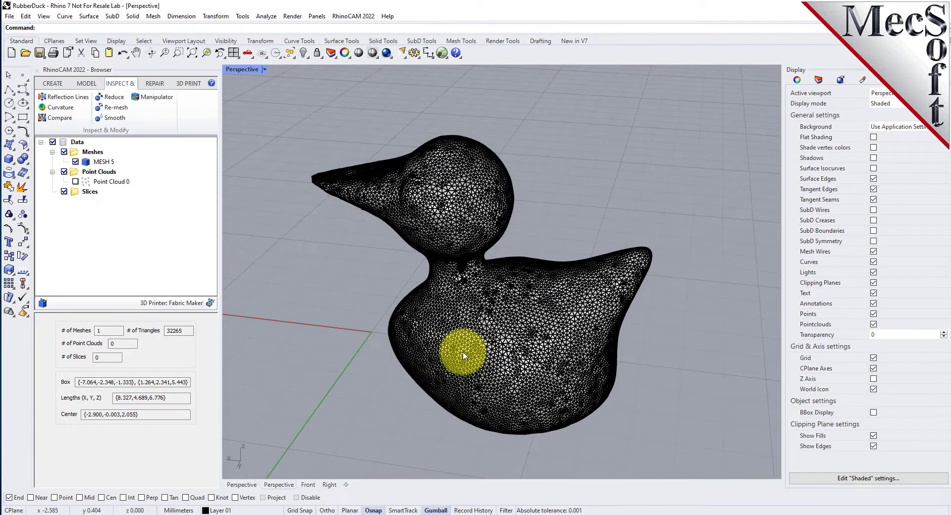
scroll(464, 355, up, 2)
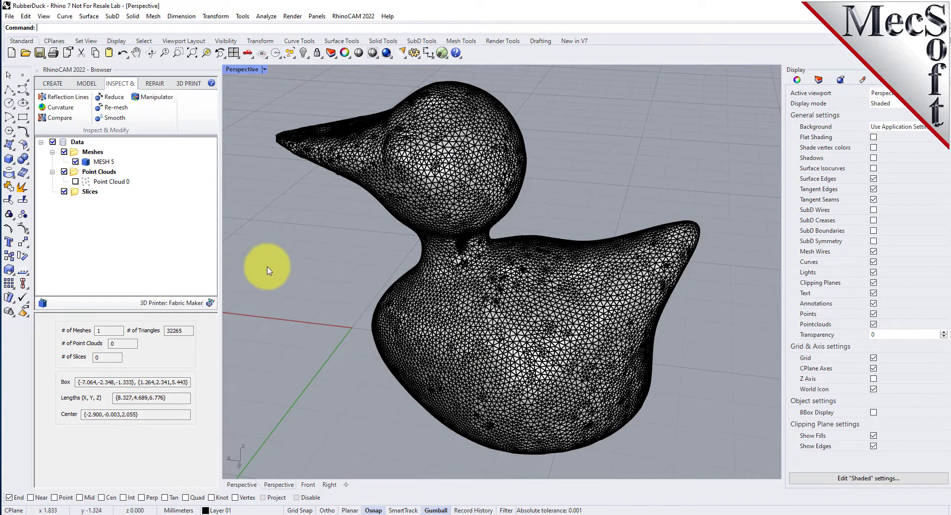
Step: Render reflection lines on the smoothed duck mesh with 10 vertical lines of thickness 10 and examine their flow
click(69, 98)
click(409, 173)
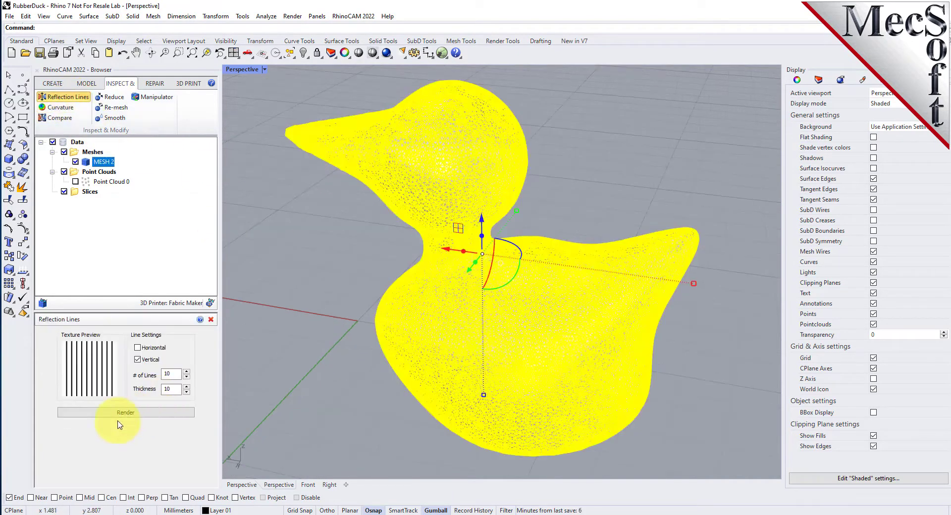
click(126, 413)
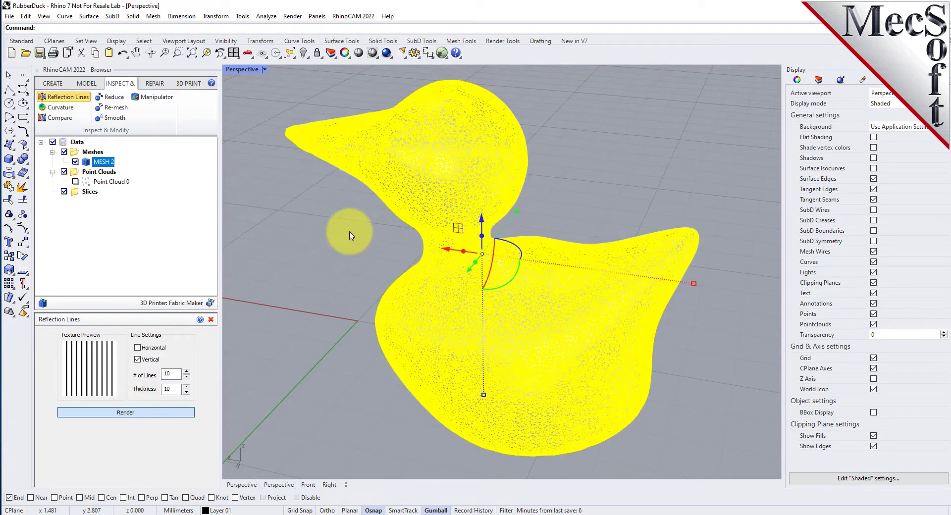
mouse_move(483, 268)
right_down()
mouse_move(429, 352)
mouse_move(333, 270)
mouse_move(263, 255)
mouse_move(292, 270)
mouse_move(464, 301)
mouse_move(505, 250)
mouse_move(505, 187)
mouse_move(474, 278)
right_up()
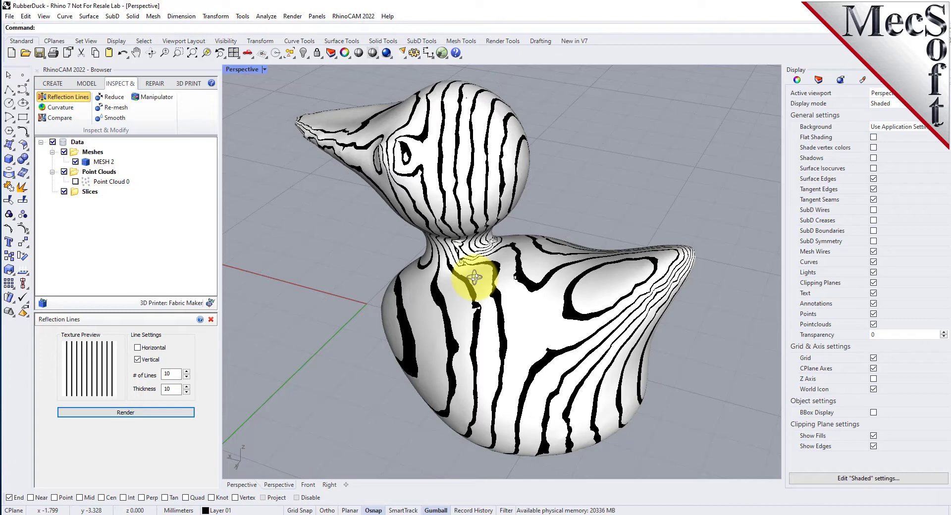
Step: Analyze the duck mesh's mean curvature, examine the color map from another angle and close the curvature analysis
click(63, 108)
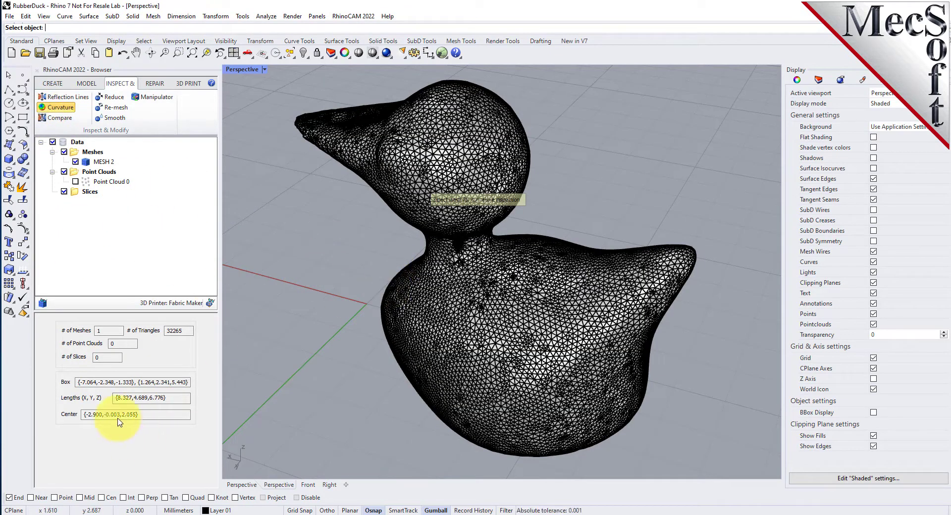
click(378, 326)
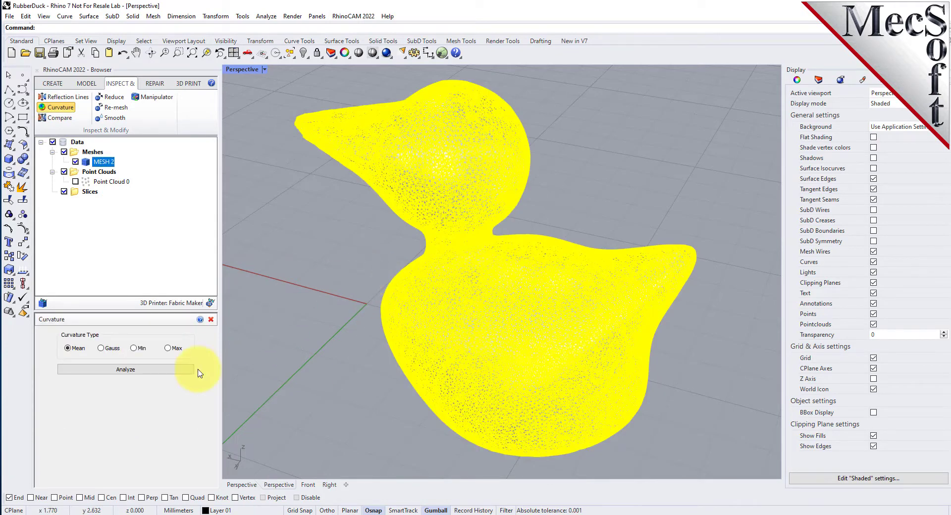
click(120, 370)
right_drag(507, 326, 612, 303)
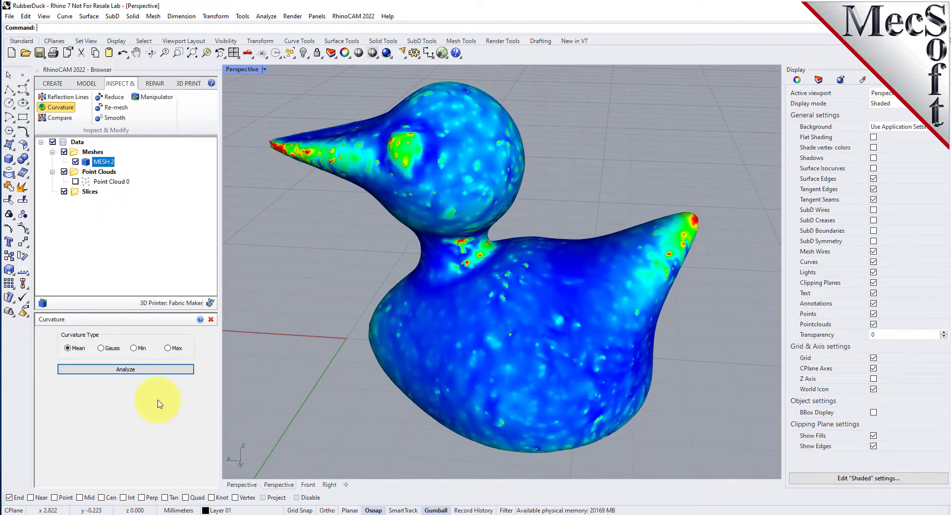
click(212, 319)
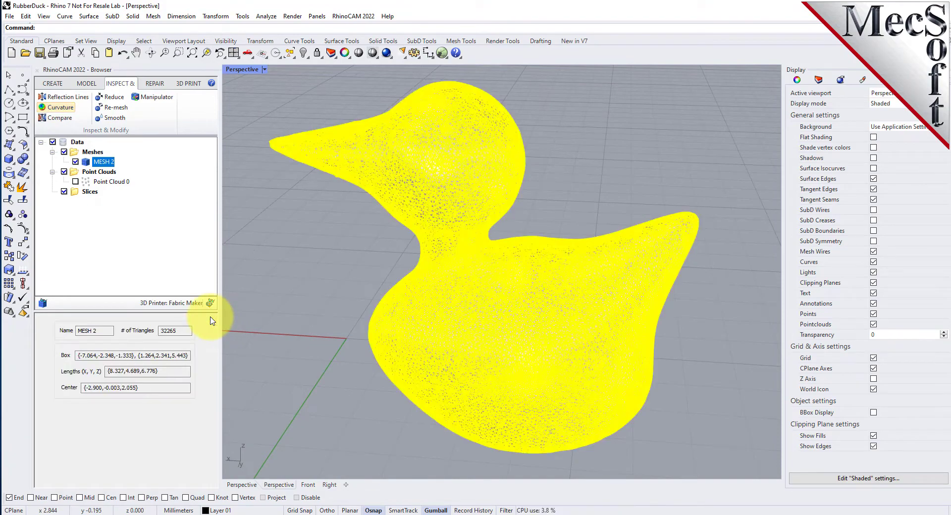
right_drag(478, 330, 546, 358)
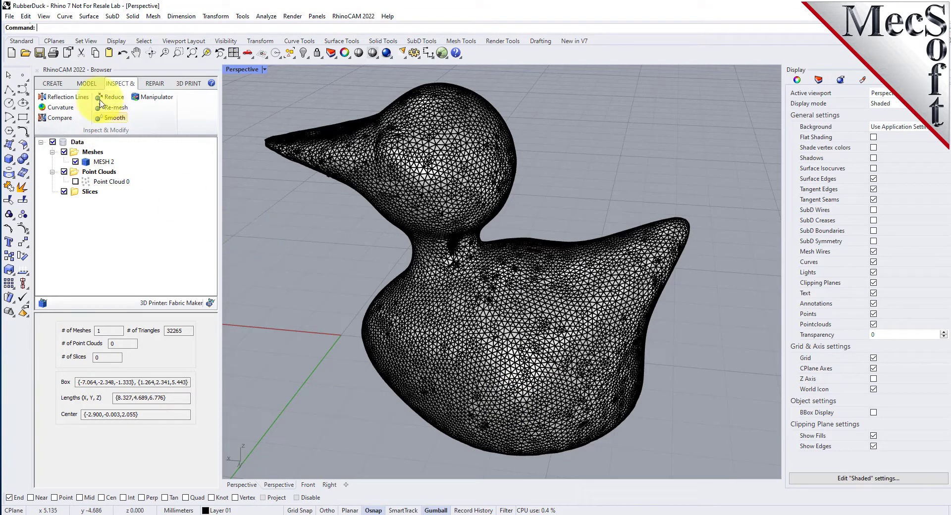
Step: Slice the smoothed duck mesh with a distance of 0.125 between each slice
click(87, 84)
click(174, 107)
click(415, 165)
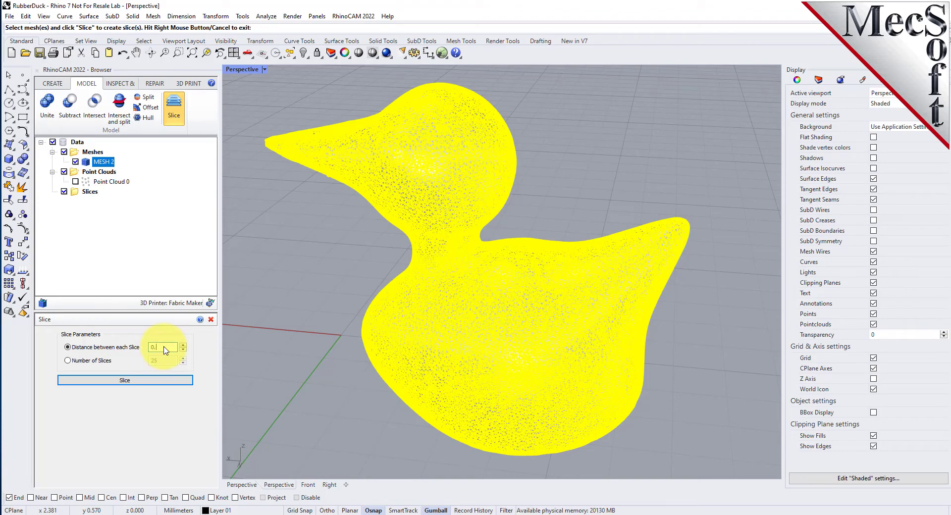
click(130, 380)
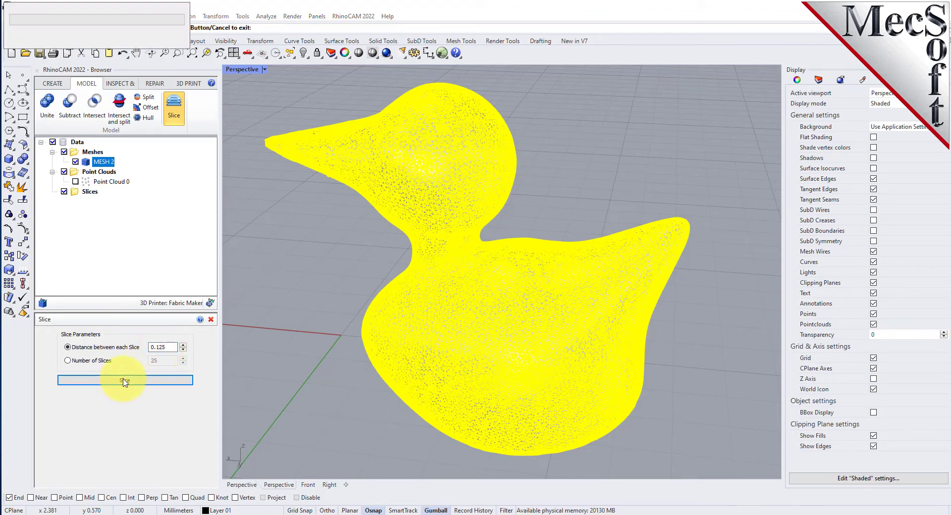
click(350, 246)
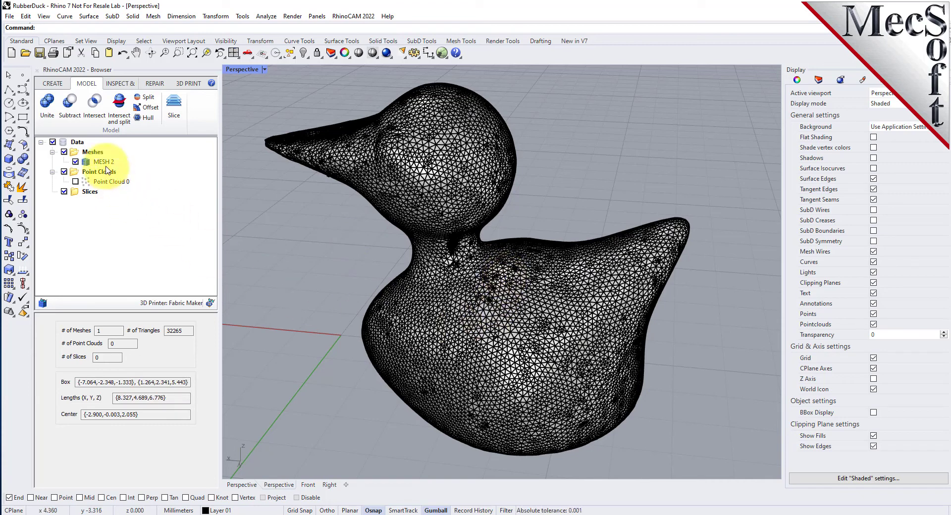
Step: Examine the duck's slice curves and check their level count, open curves and bounding box
click(88, 194)
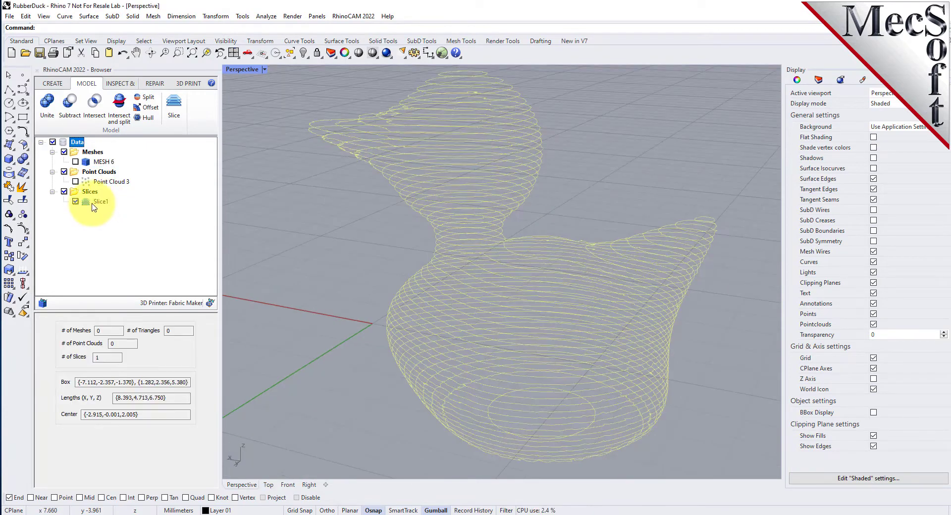
click(101, 202)
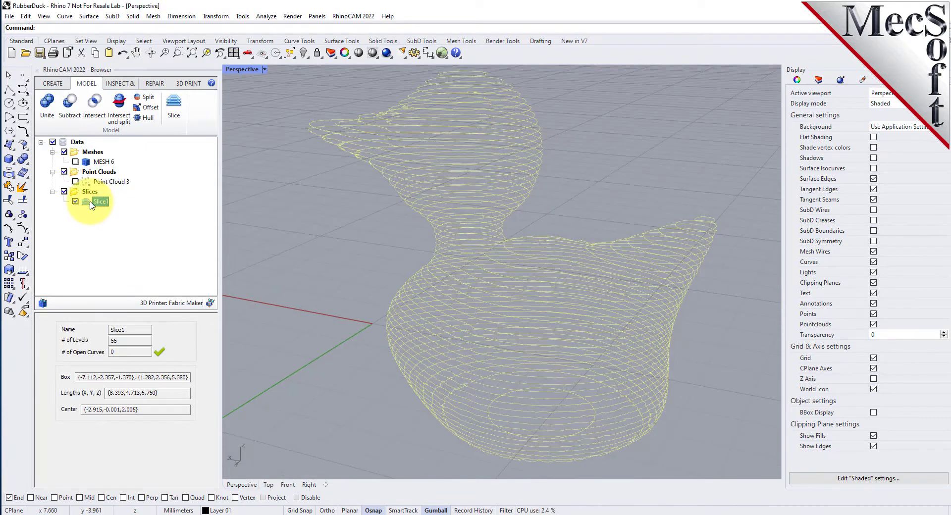
mouse_move(596, 301)
right_down()
mouse_move(371, 292)
mouse_move(589, 301)
right_up()
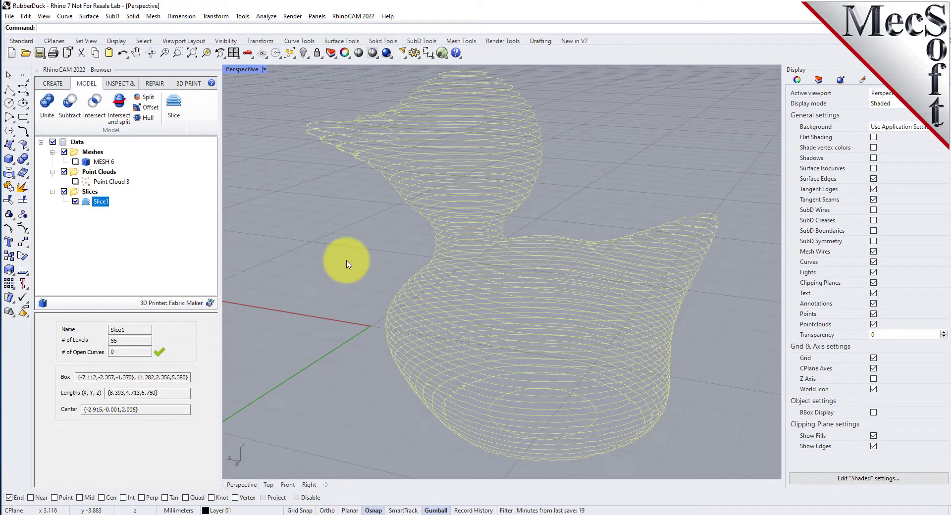
click(73, 193)
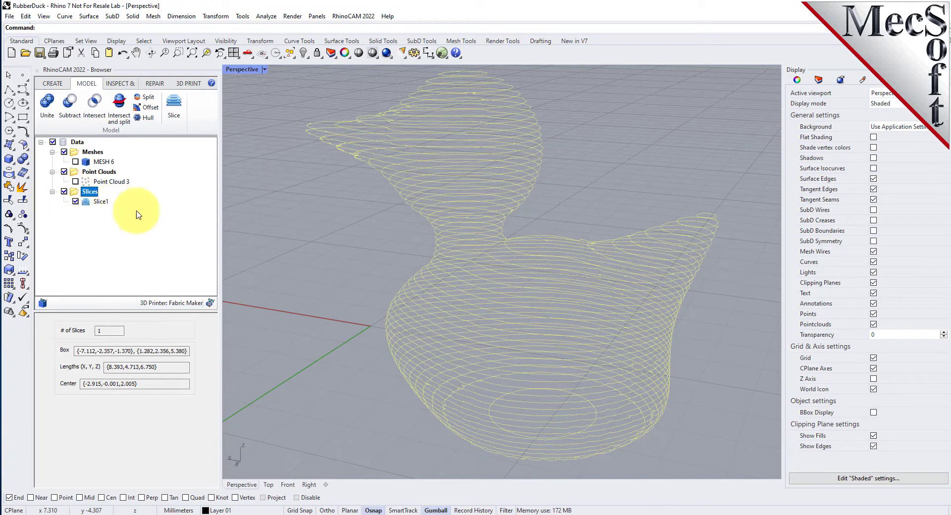
Step: Hide the slice curves and show the duck mesh again
click(75, 202)
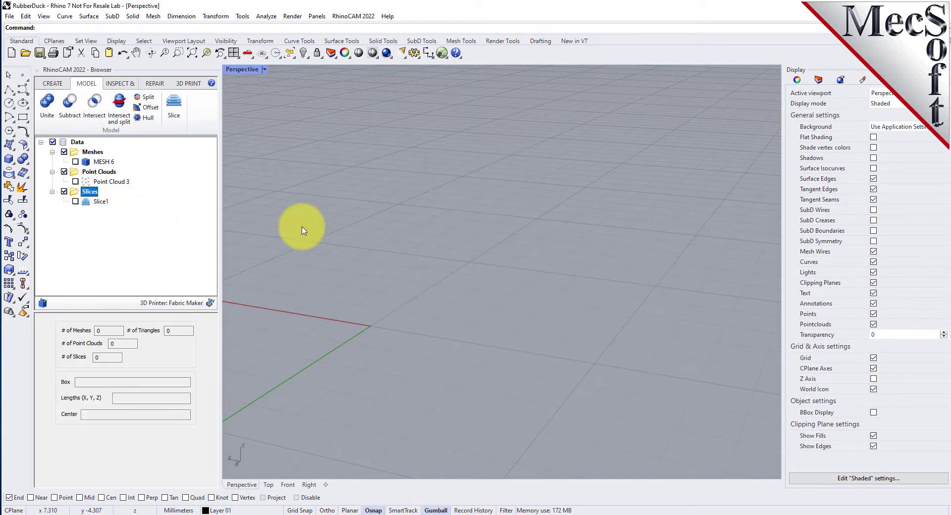
click(75, 161)
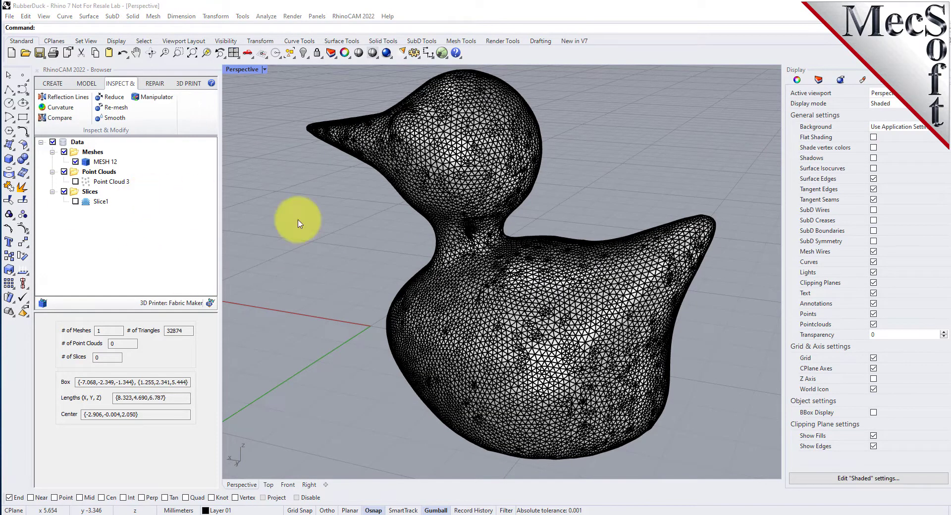
scroll(447, 234, down, 3)
mouse_move(561, 235)
right_down()
mouse_move(548, 262)
mouse_move(548, 233)
mouse_move(554, 239)
right_up()
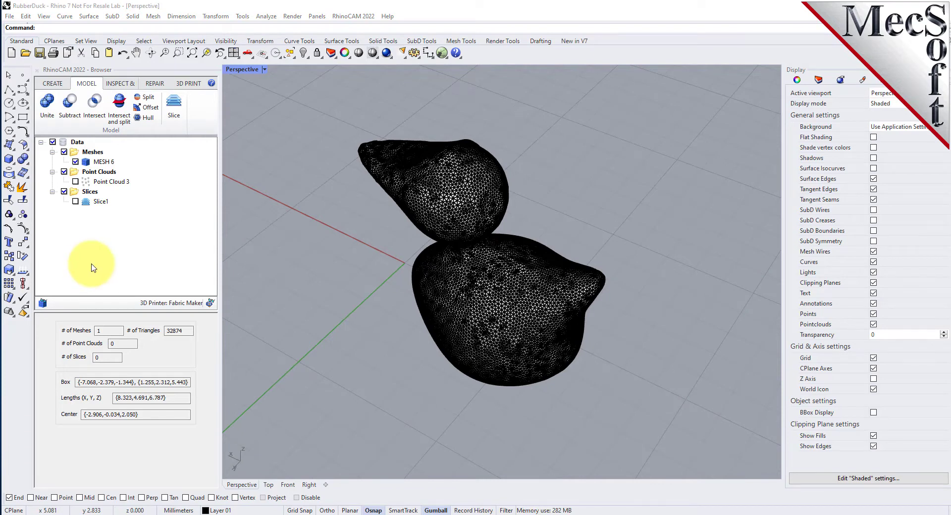
Step: Rotate the duck mesh about the X axis so that it lies on its side, and deselect it
click(513, 322)
right_drag(417, 359, 399, 341)
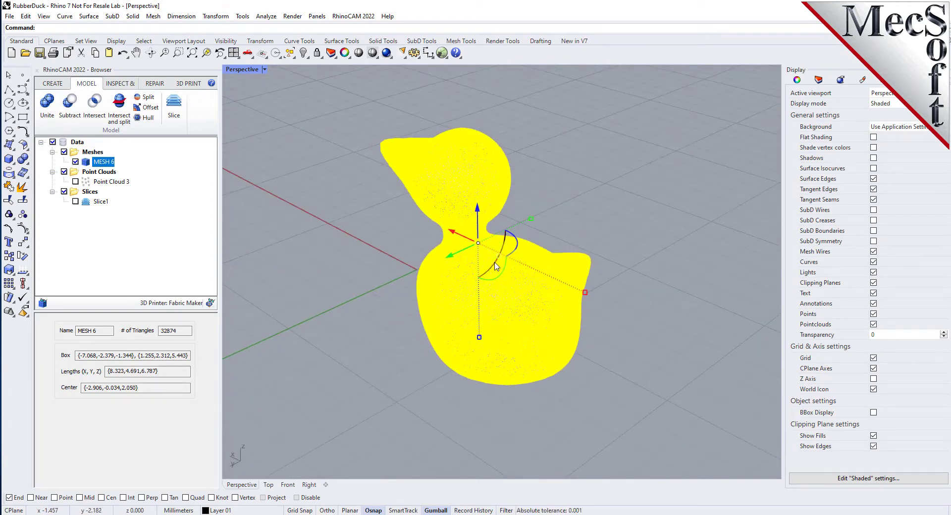
right_drag(592, 255, 559, 265)
click(515, 259)
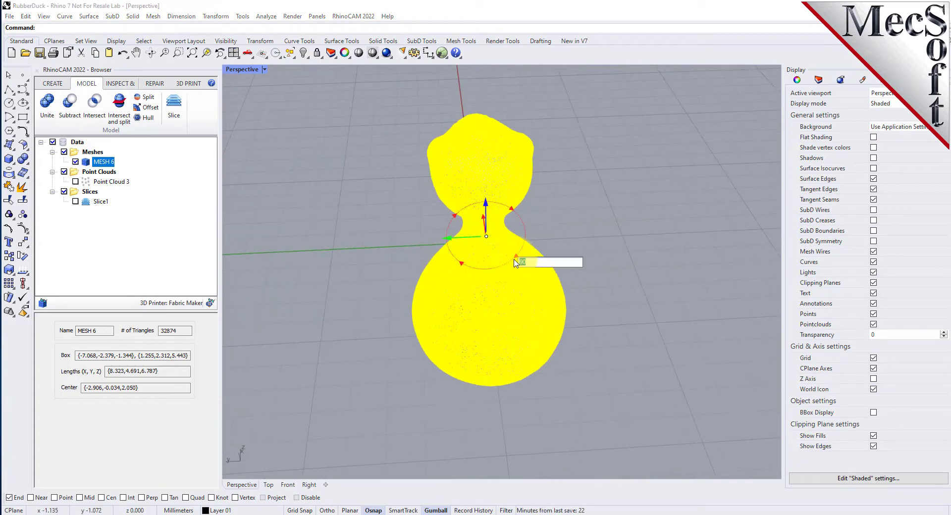
key(Return)
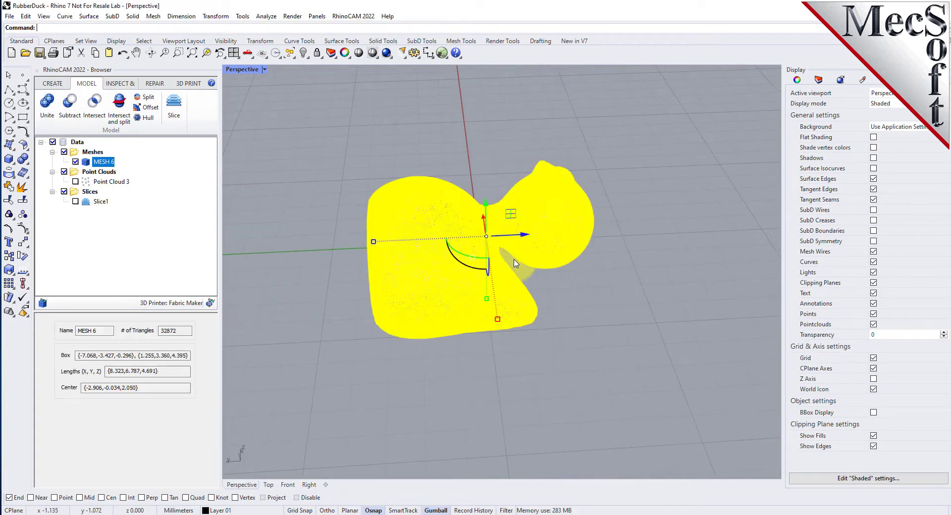
click(399, 383)
right_drag(318, 290, 403, 265)
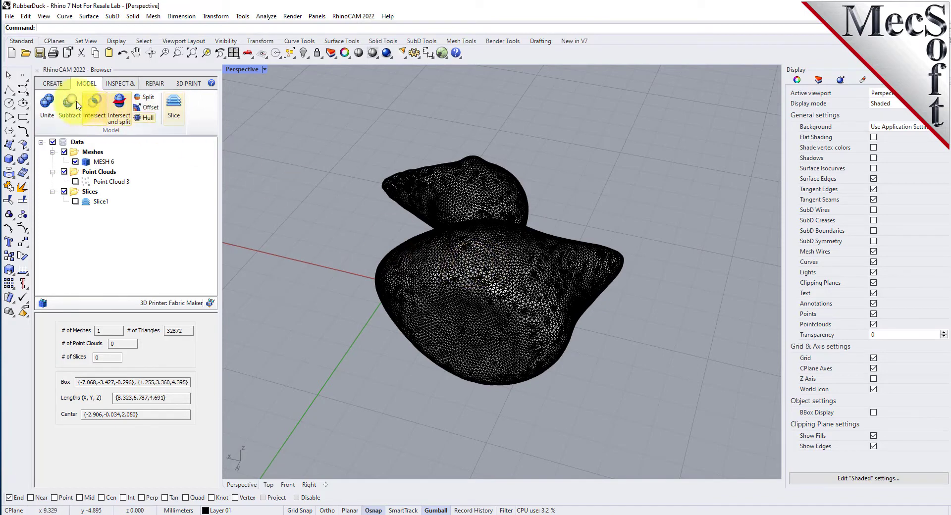
Step: Offset the duck mesh inward with an offset distance of -0.1 and a tolerance of 0.01
click(148, 107)
click(467, 253)
right_click(357, 226)
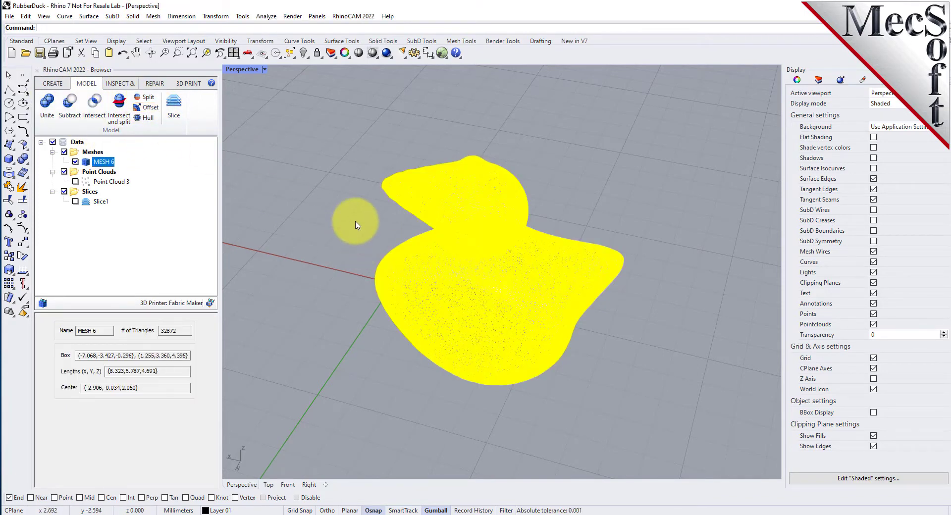
click(147, 107)
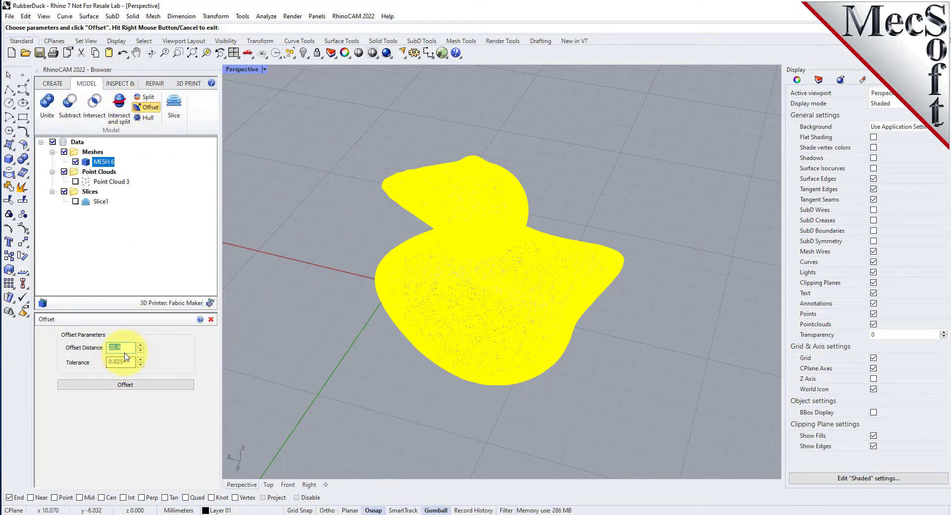
drag(125, 351, 97, 349)
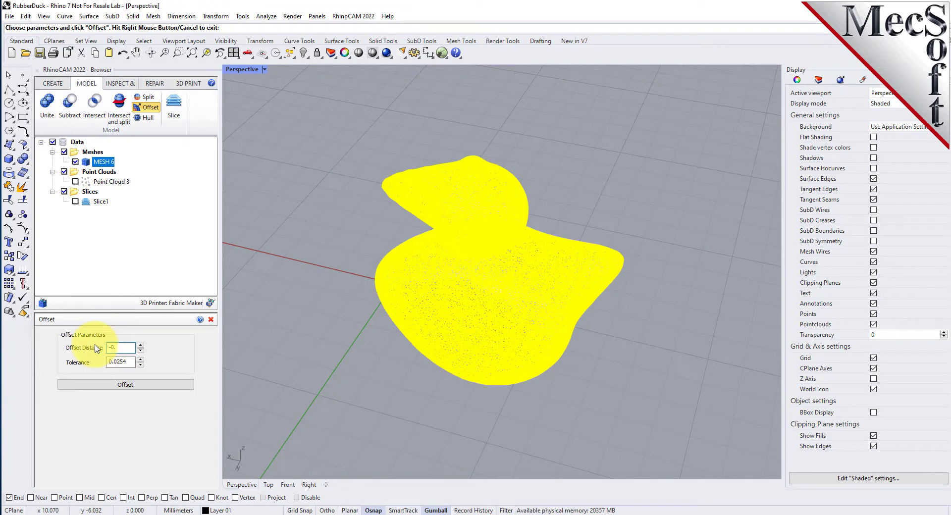
click(123, 381)
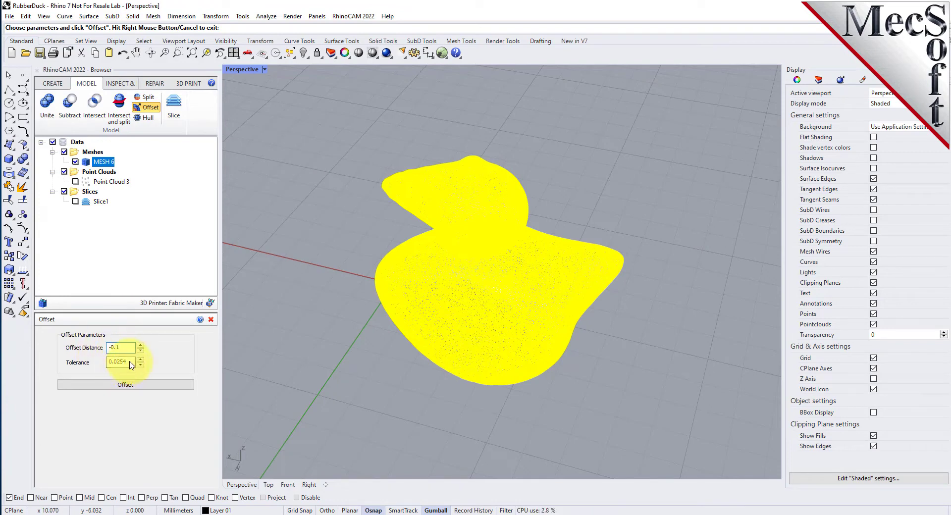
drag(122, 365, 88, 365)
text(0.01)
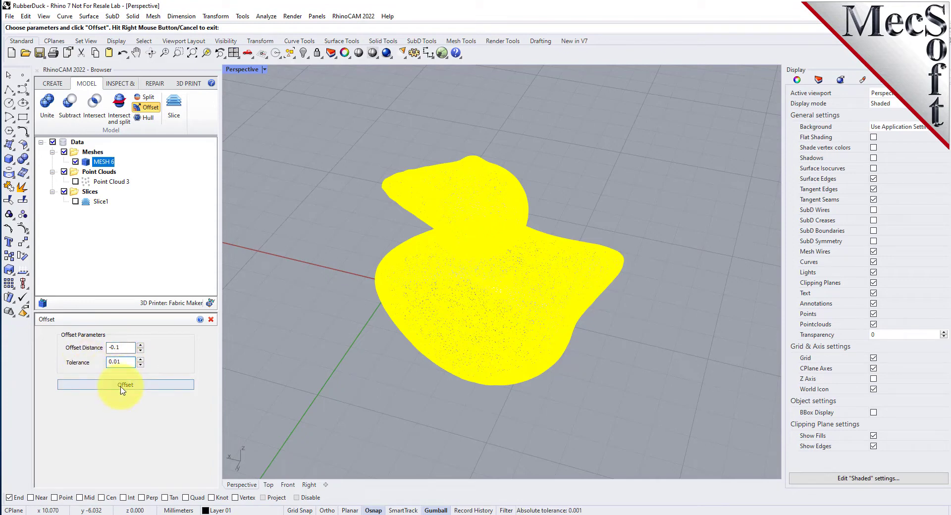
click(124, 385)
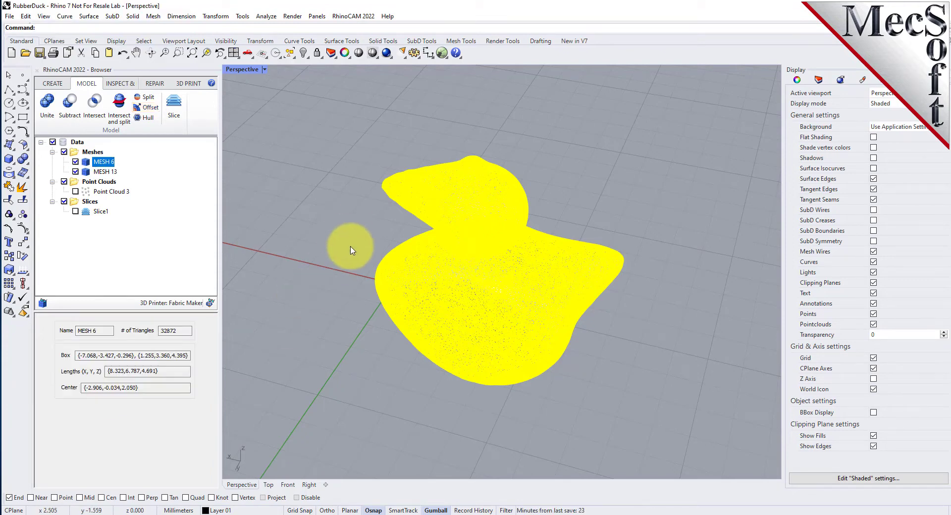
Step: Compare the inner offset mesh with the original duck mesh by highlighting each from different angles
click(106, 172)
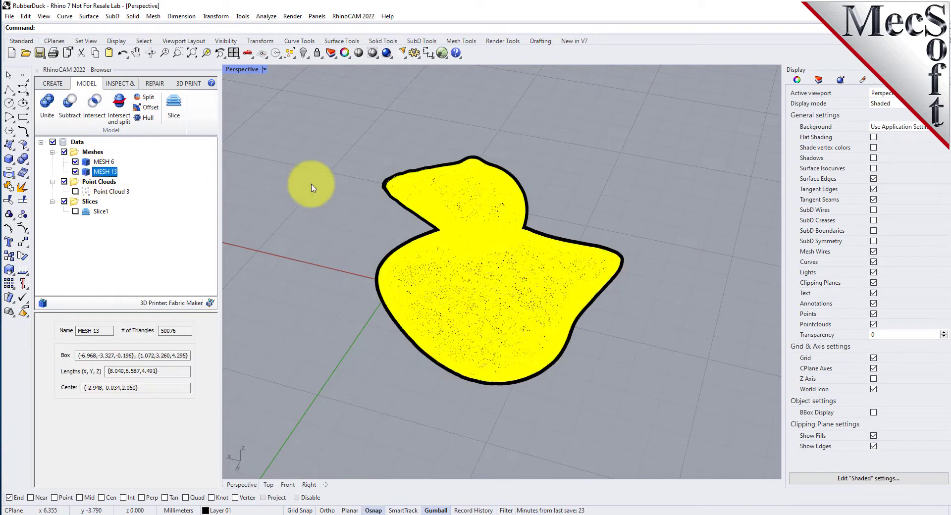
scroll(275, 187, up, 2)
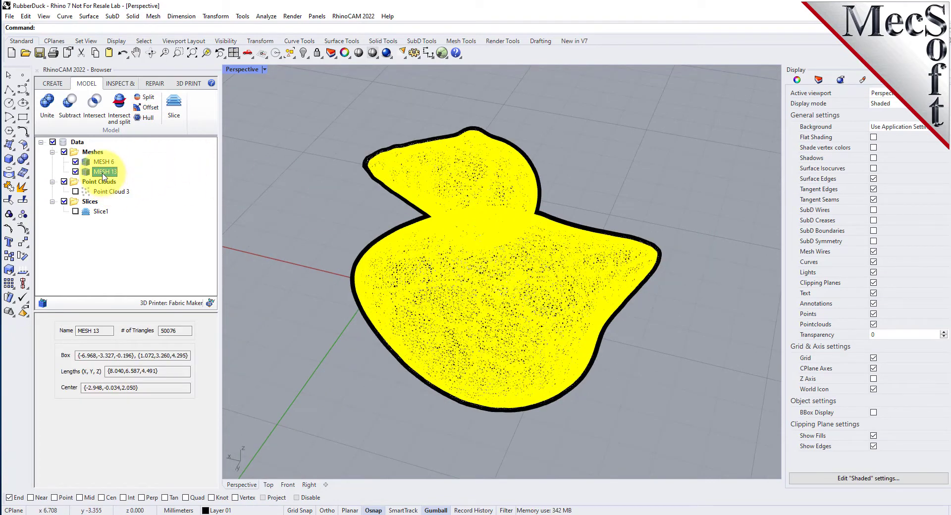
click(358, 215)
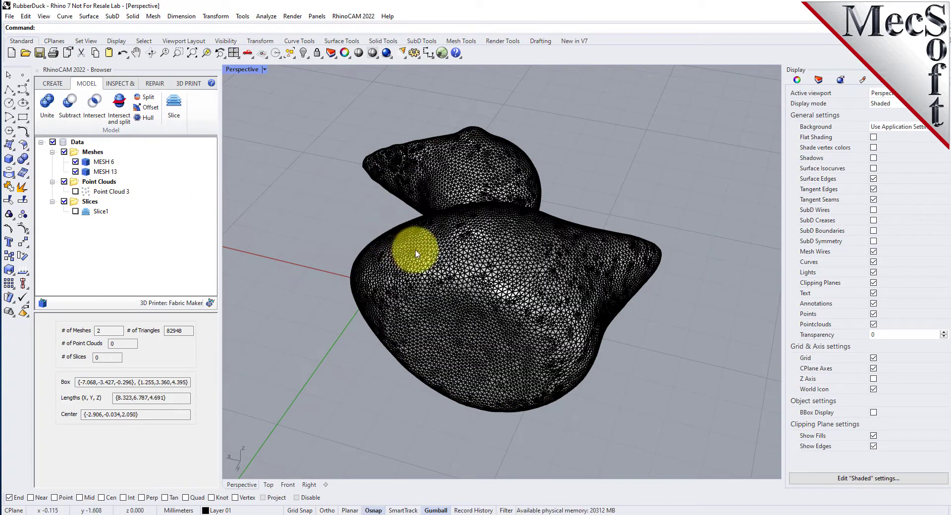
click(105, 172)
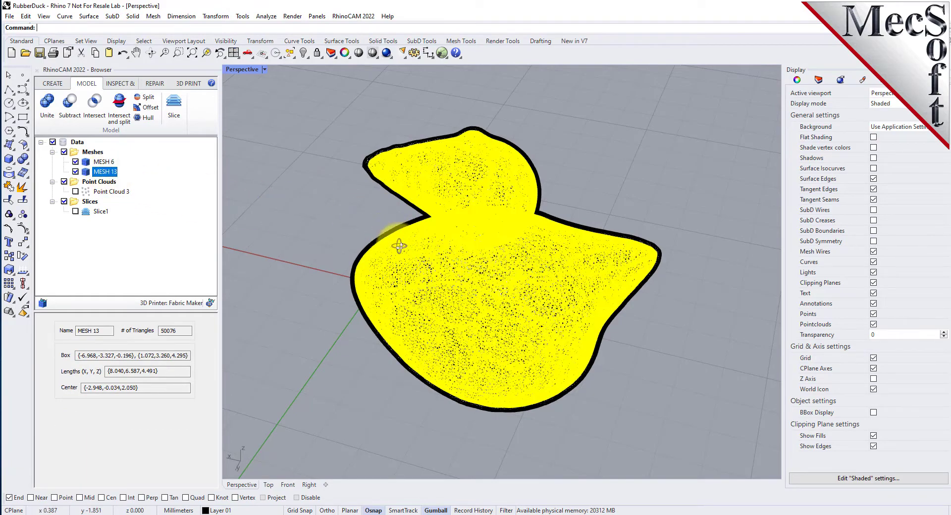
right_drag(405, 250, 427, 184)
click(103, 162)
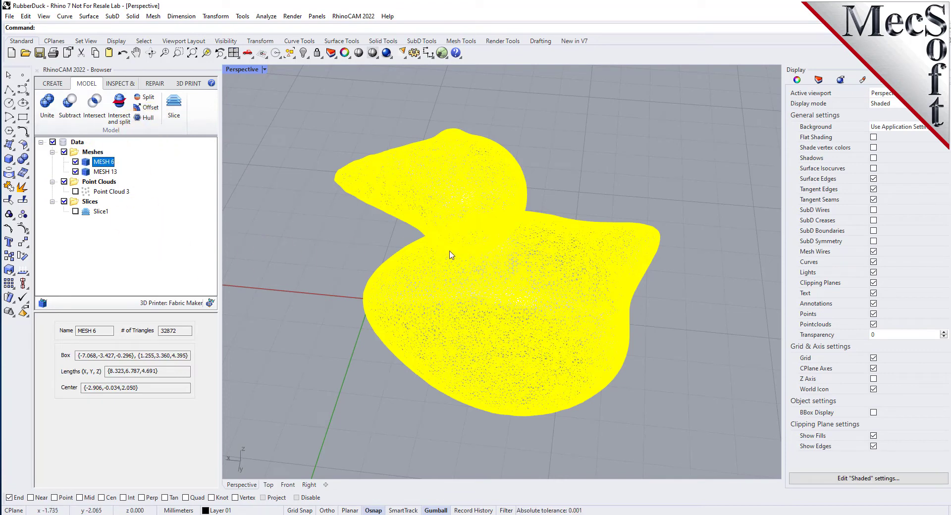
click(365, 244)
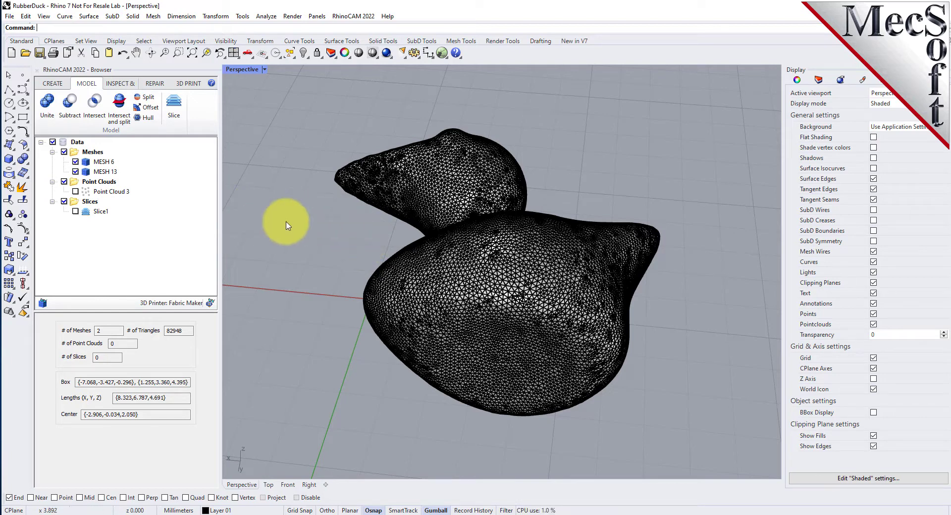
click(147, 98)
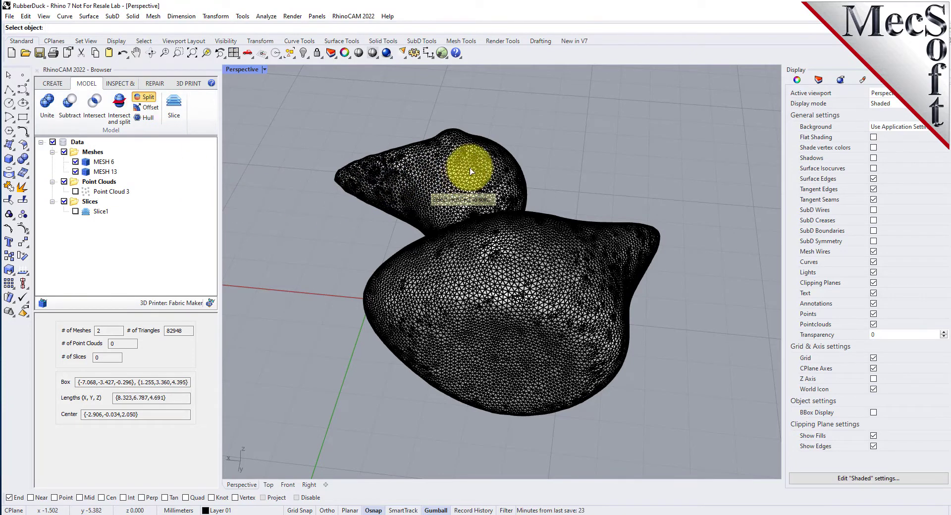
drag(258, 463, 742, 95)
right_click(346, 110)
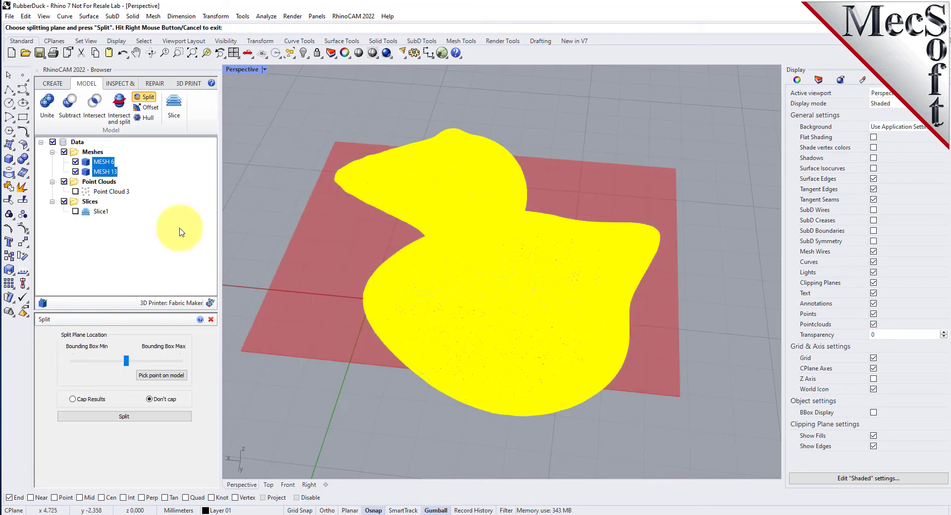
drag(125, 361, 152, 364)
right_click(286, 360)
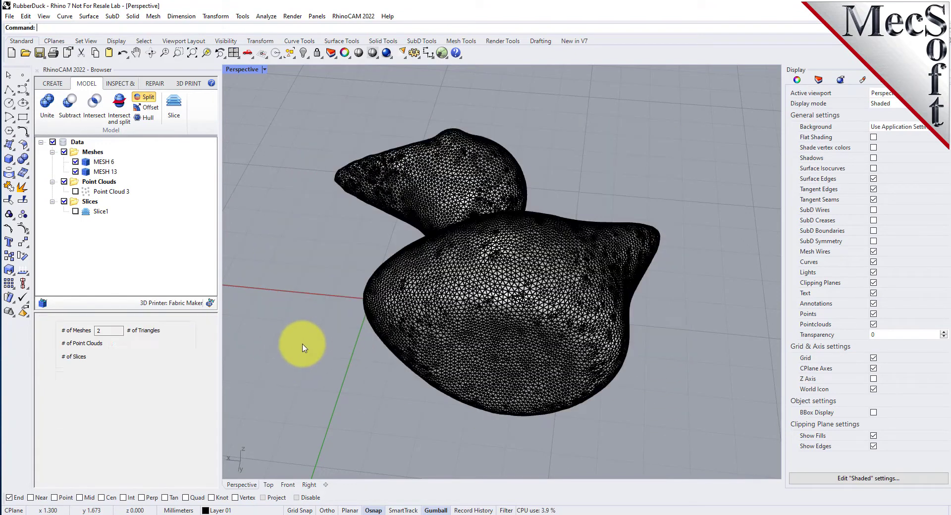
Step: Try to position a splitting plane for the outer duck mesh alone, shifting it slightly at the beak tip
click(425, 197)
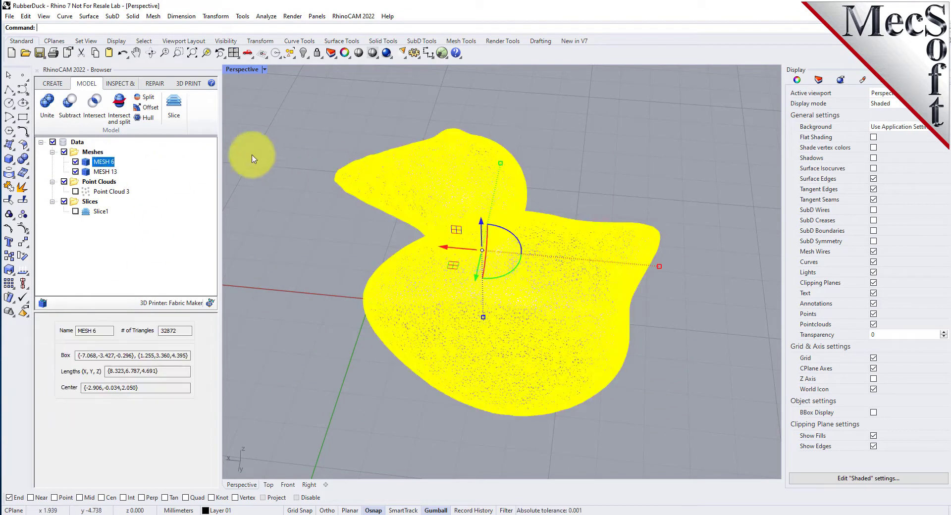
click(144, 97)
scroll(311, 202, up, 8)
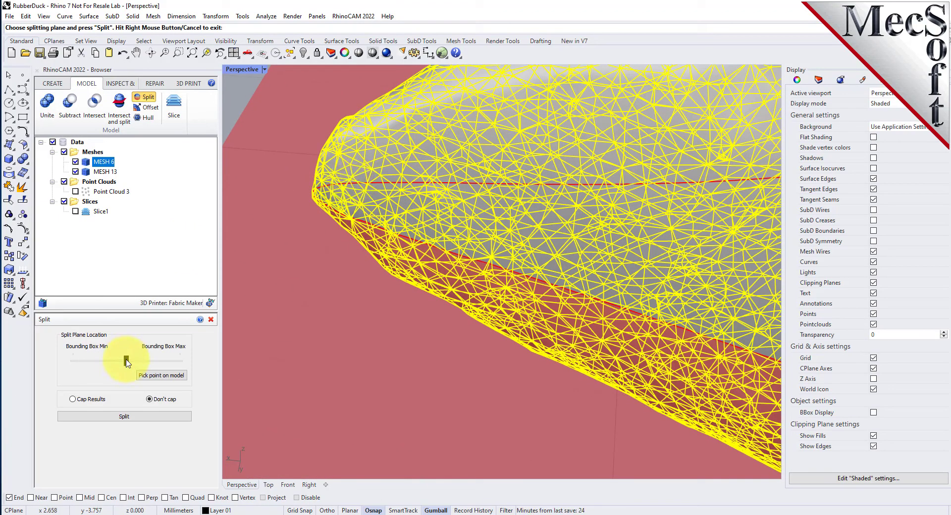
drag(127, 363, 130, 364)
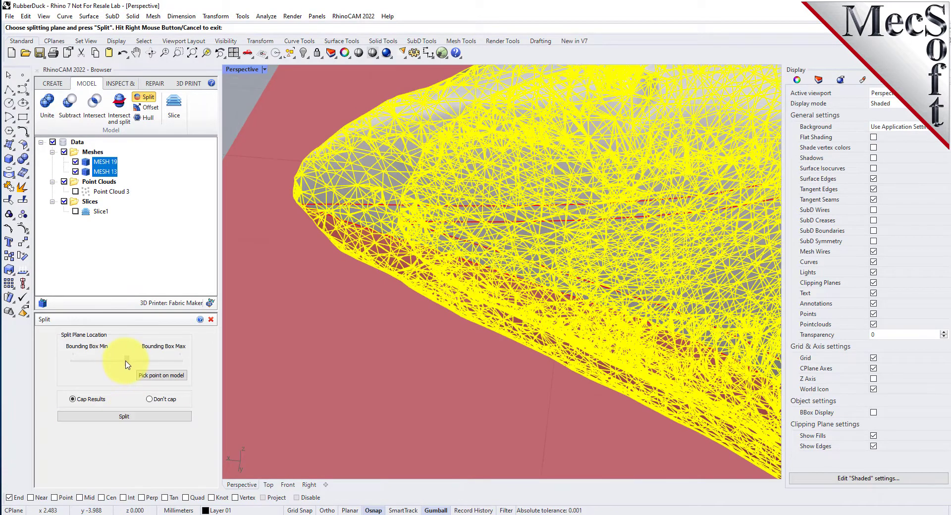
Step: Split both duck meshes with capped results, using a plane shifted slightly toward the bounding box maximum at the beak
drag(127, 365, 129, 370)
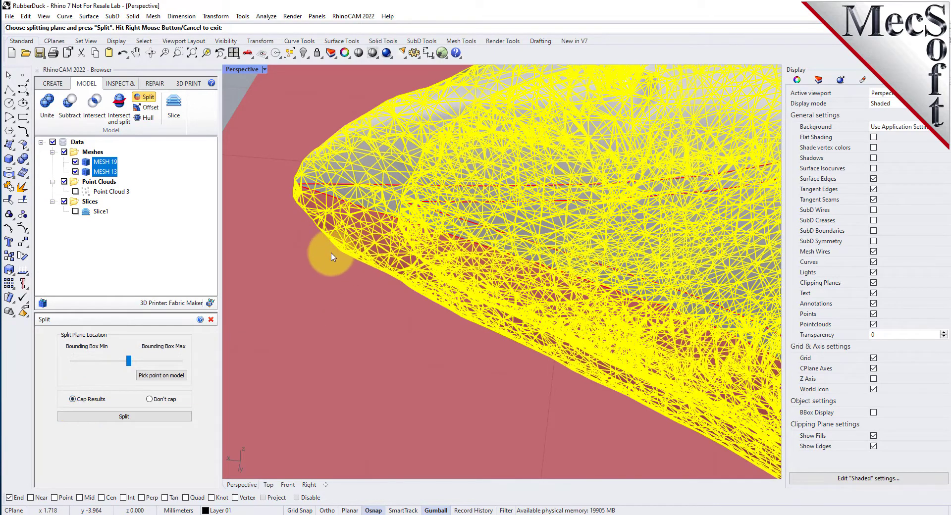
scroll(329, 250, down, 10)
scroll(375, 186, down, 3)
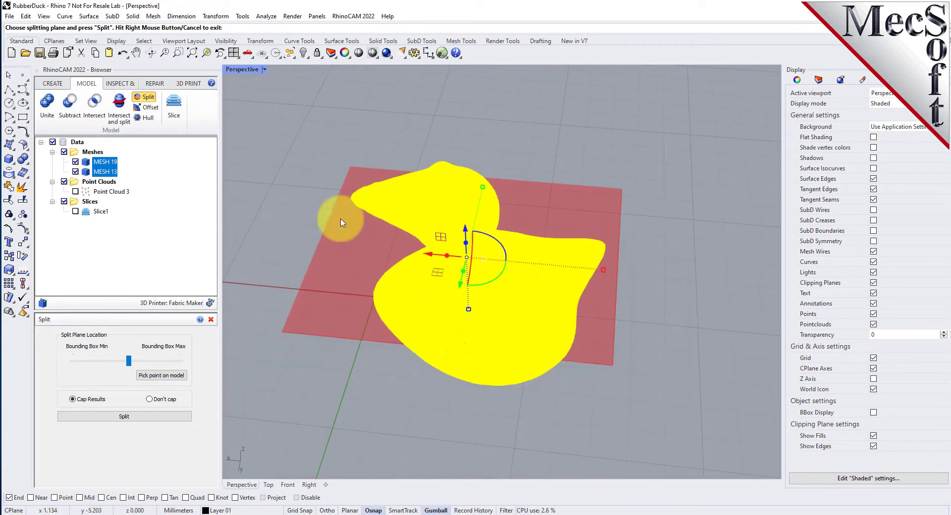
click(123, 416)
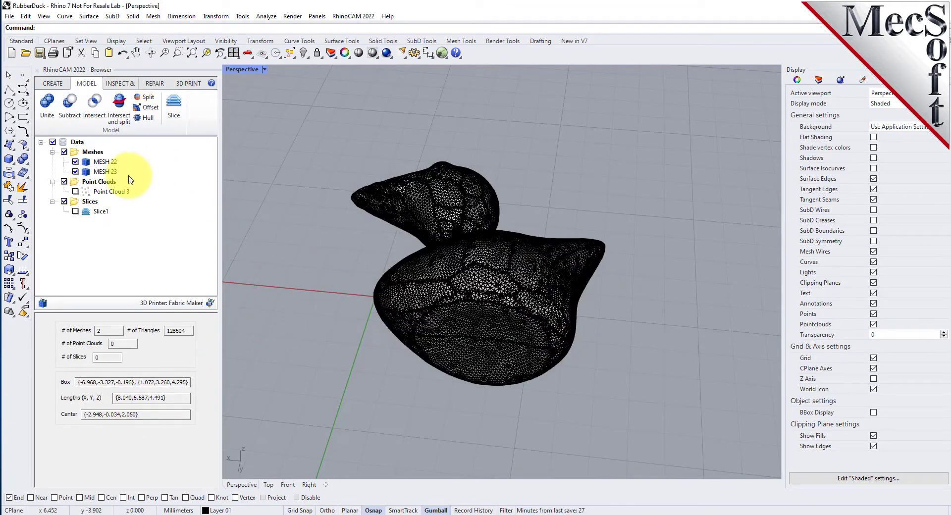
Step: Hide one half of the split duck and turn off mesh wires to show the other half's hollow interior
click(112, 164)
click(109, 172)
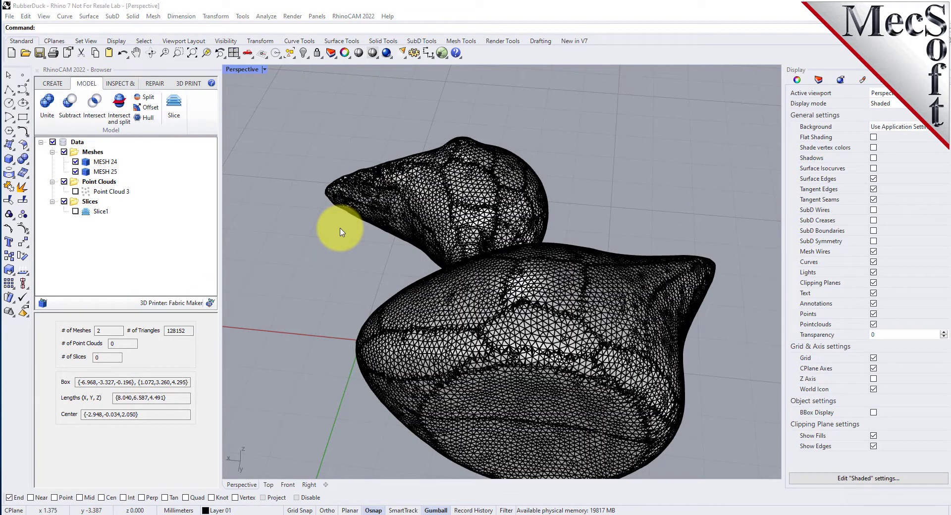
click(76, 162)
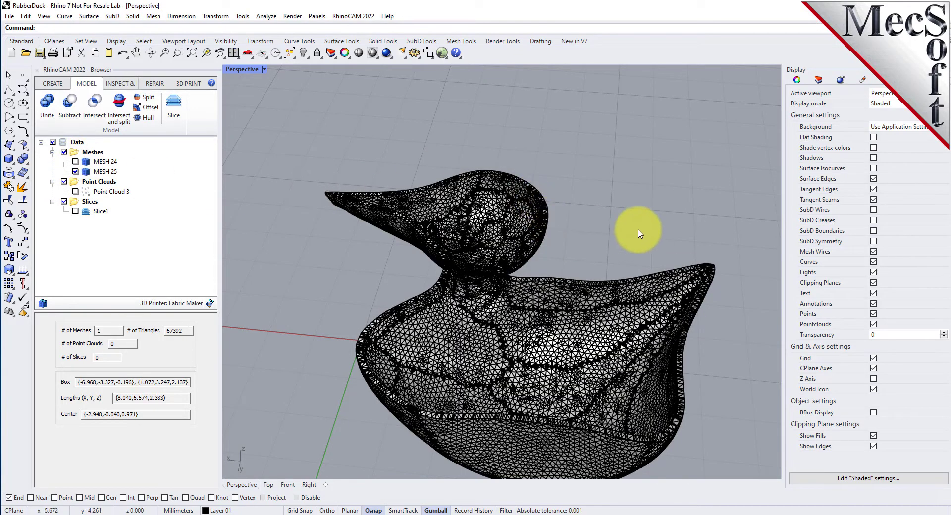
click(873, 251)
right_drag(439, 144, 618, 197)
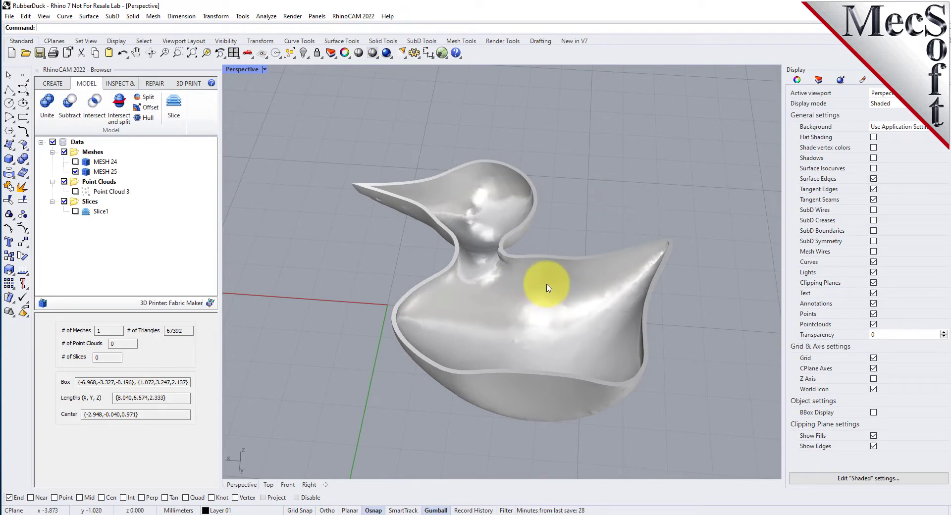